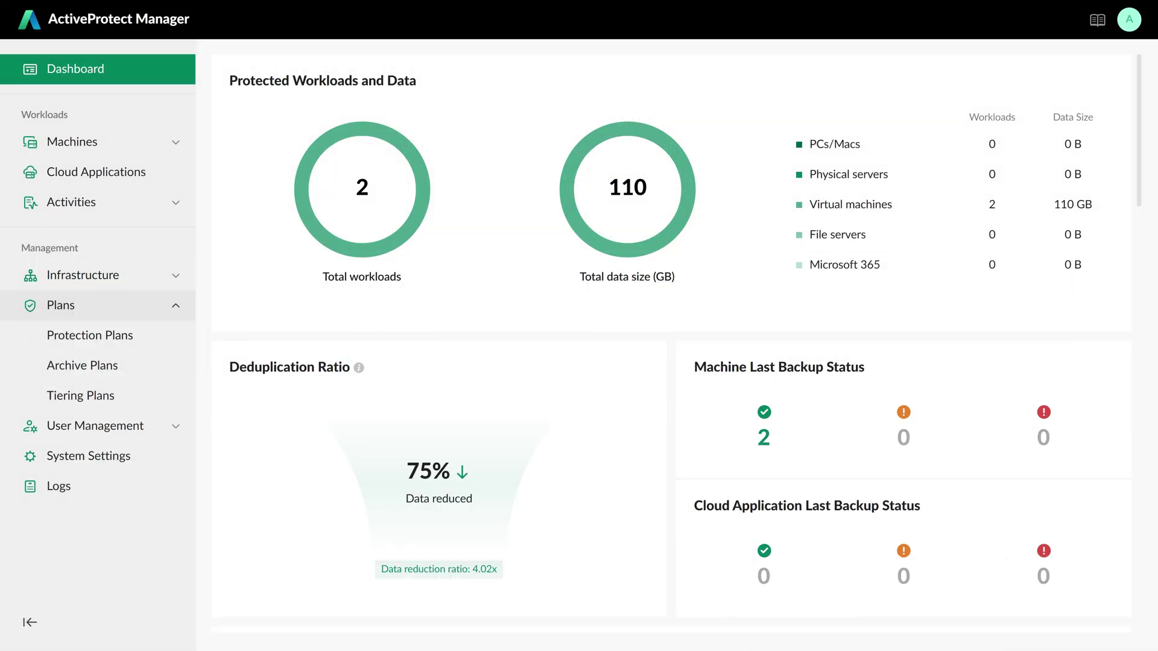
- Go to Protection Plans and open the Create Plan menu of plan types
{"action": "left_click", "coordinate": [145, 333]}
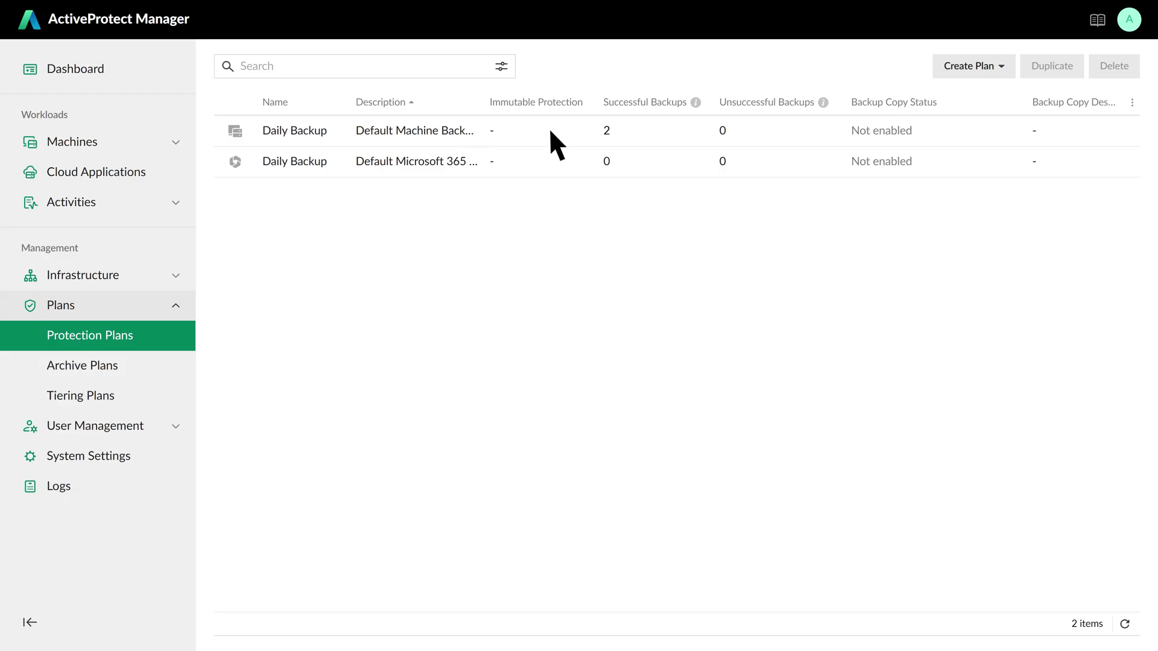
{"action": "left_click", "coordinate": [1001, 67]}
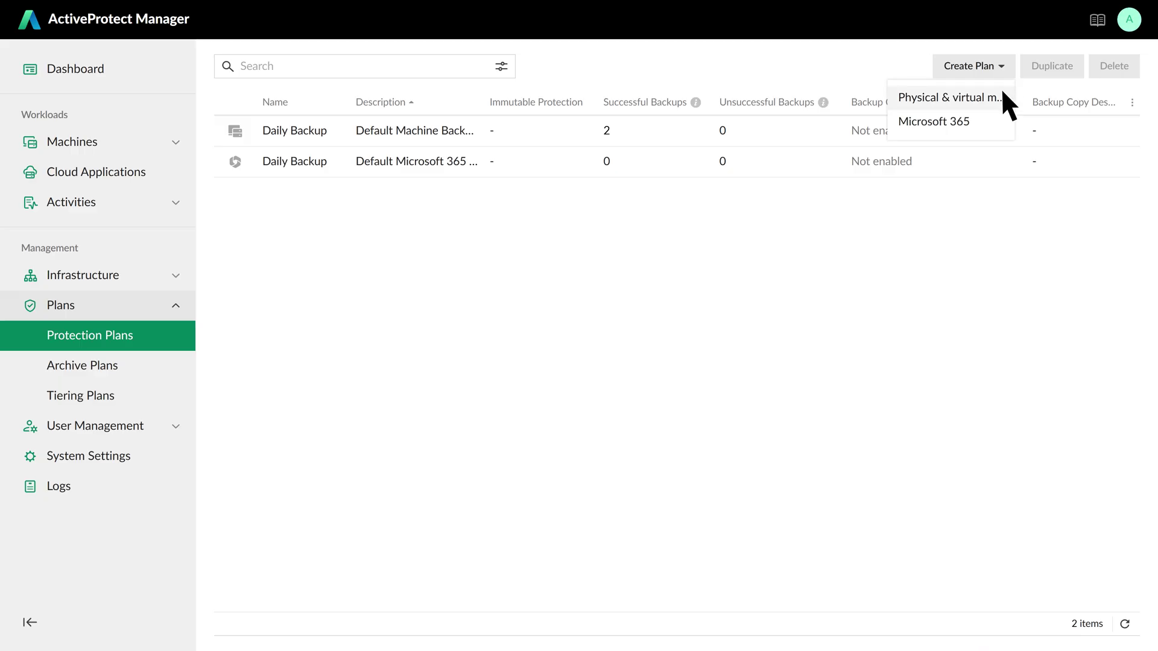
- Start an immutable machine protection plan named 'Hourly Backup' and reach its backup settings
{"action": "left_click", "coordinate": [1001, 95]}
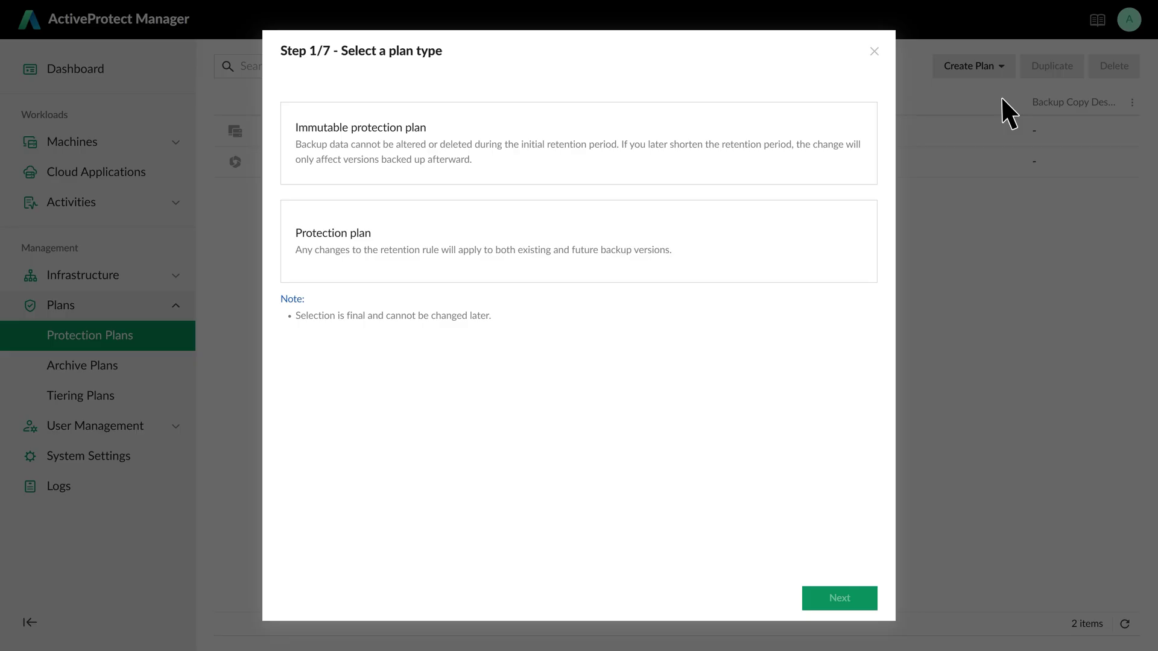
{"action": "left_click", "coordinate": [848, 171]}
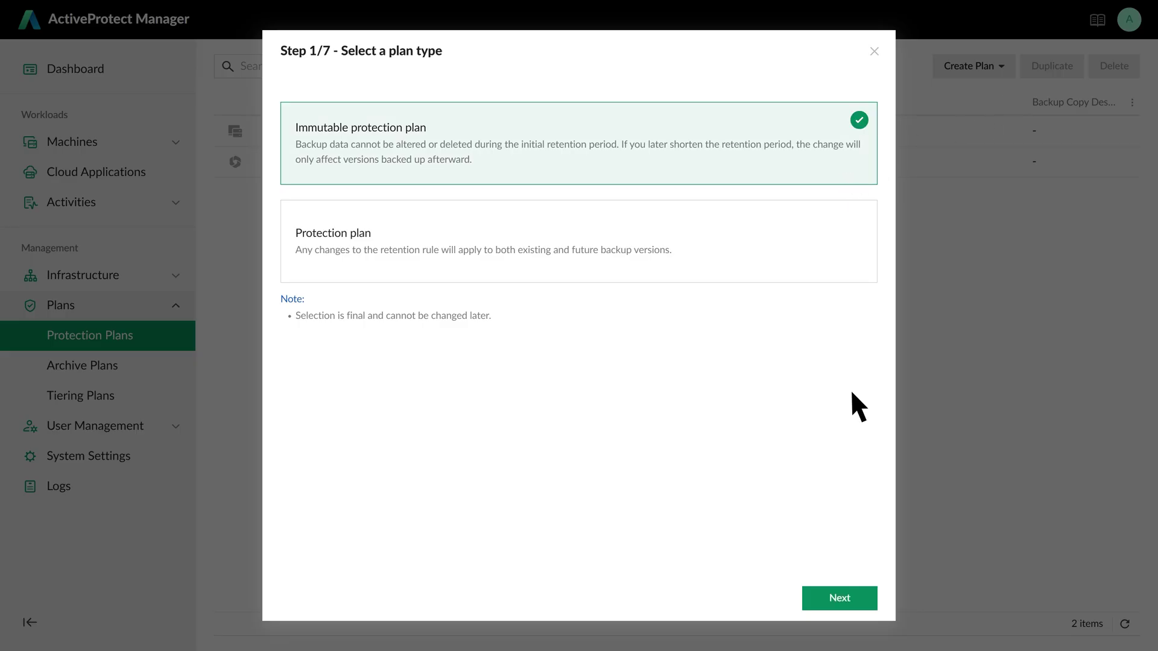
{"action": "left_click", "coordinate": [856, 597]}
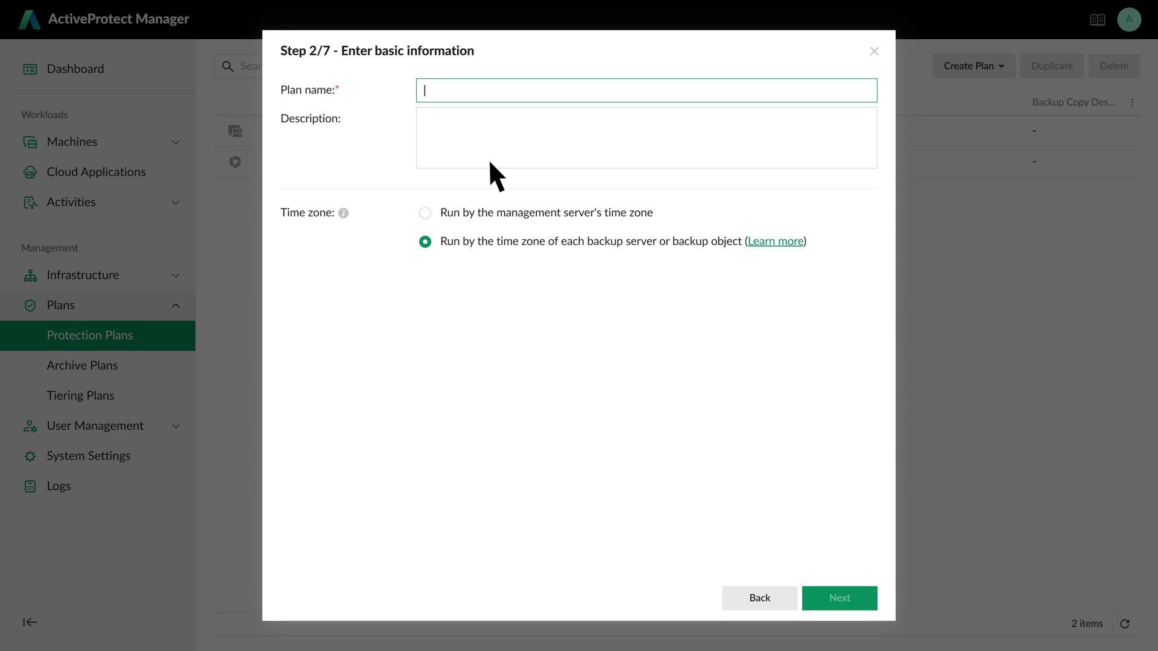
{"action": "type", "text": "Hourly Backup"}
{"action": "left_click", "coordinate": [859, 600]}
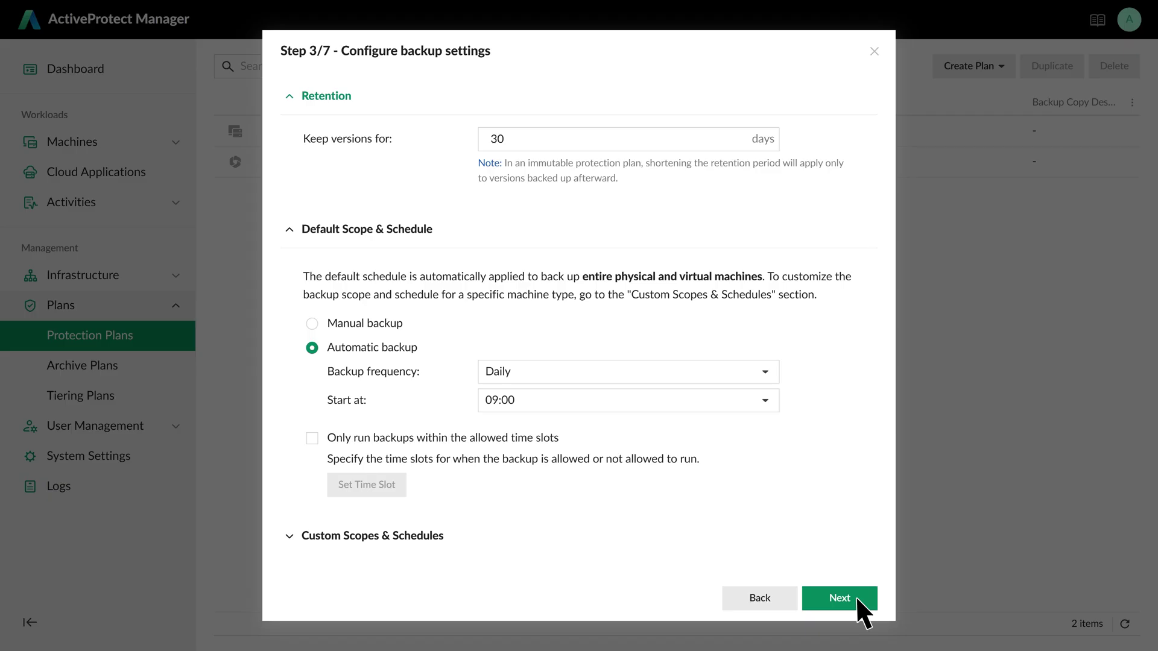
- Keep backup versions for 180 days and run backups hourly
{"action": "double_click", "coordinate": [511, 139]}
{"action": "type", "text": "180"}
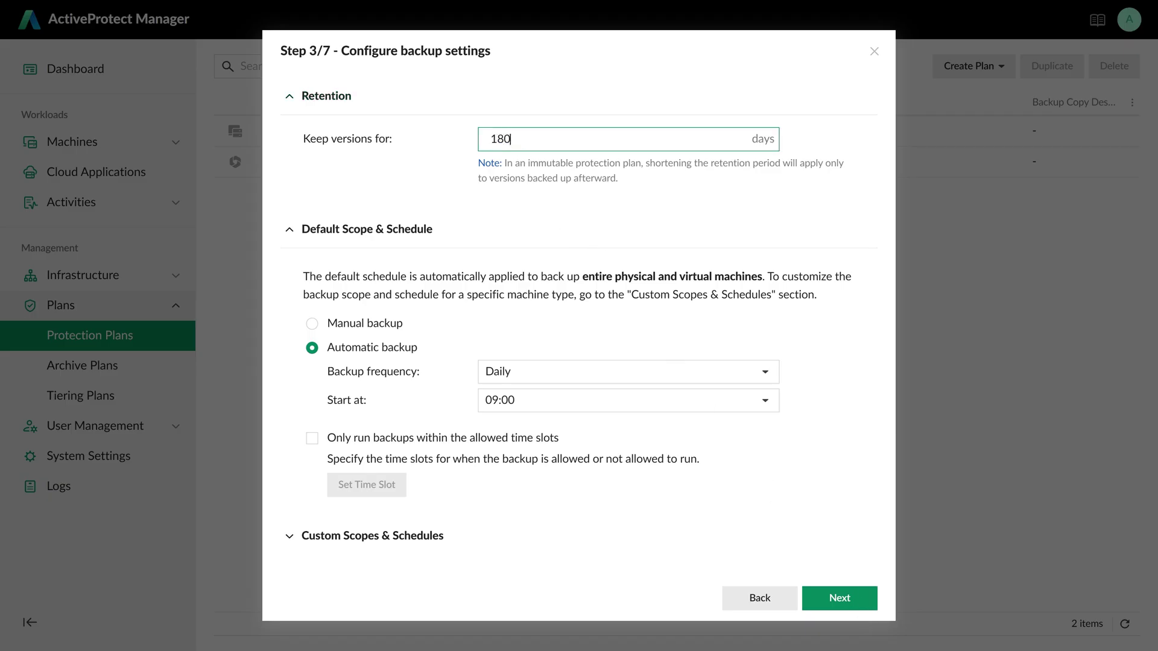
{"action": "left_click", "coordinate": [766, 371]}
{"action": "left_click", "coordinate": [767, 400]}
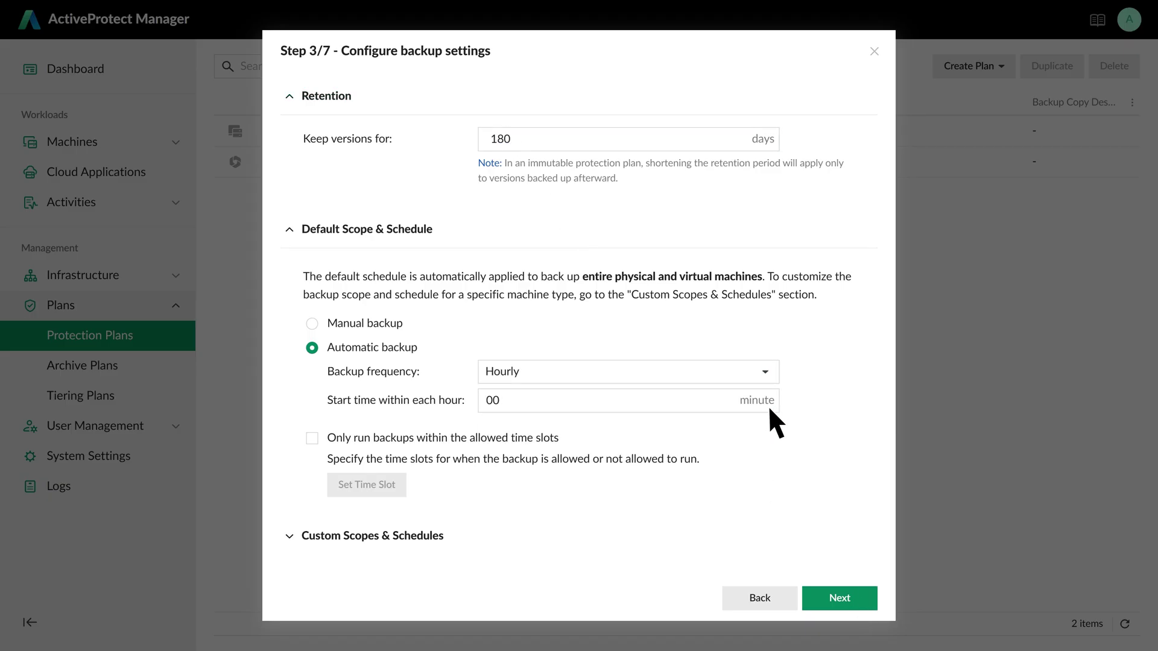
{"action": "left_click", "coordinate": [853, 594]}
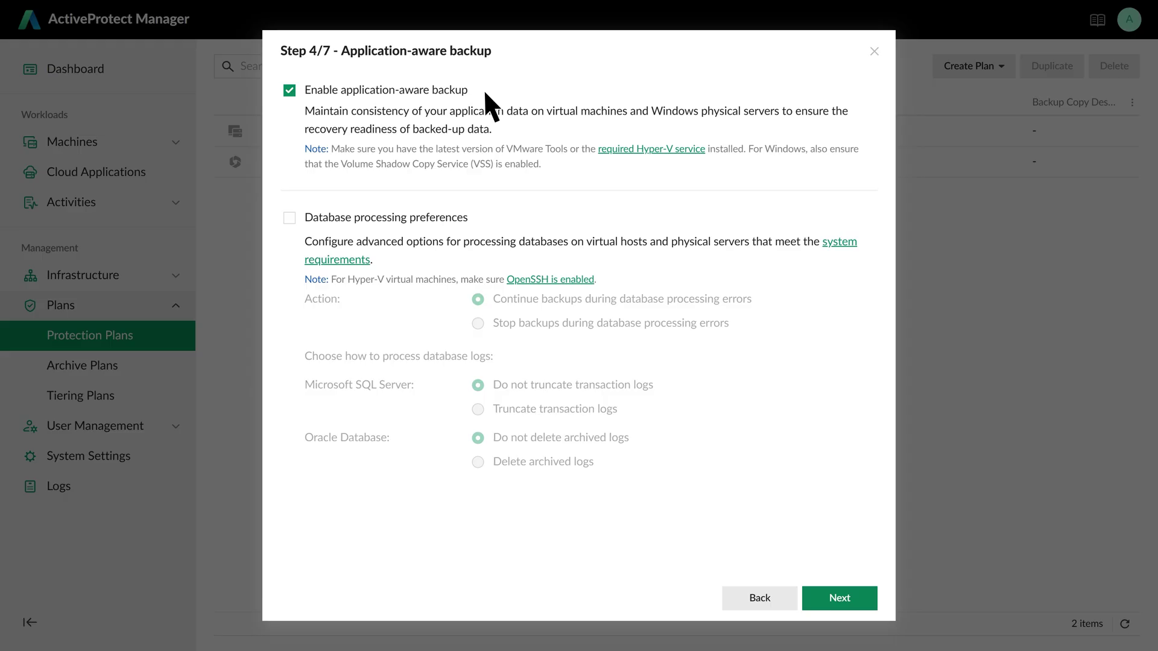
- Enable backup verification for virtual machines in the advanced settings
{"action": "left_click", "coordinate": [855, 596]}
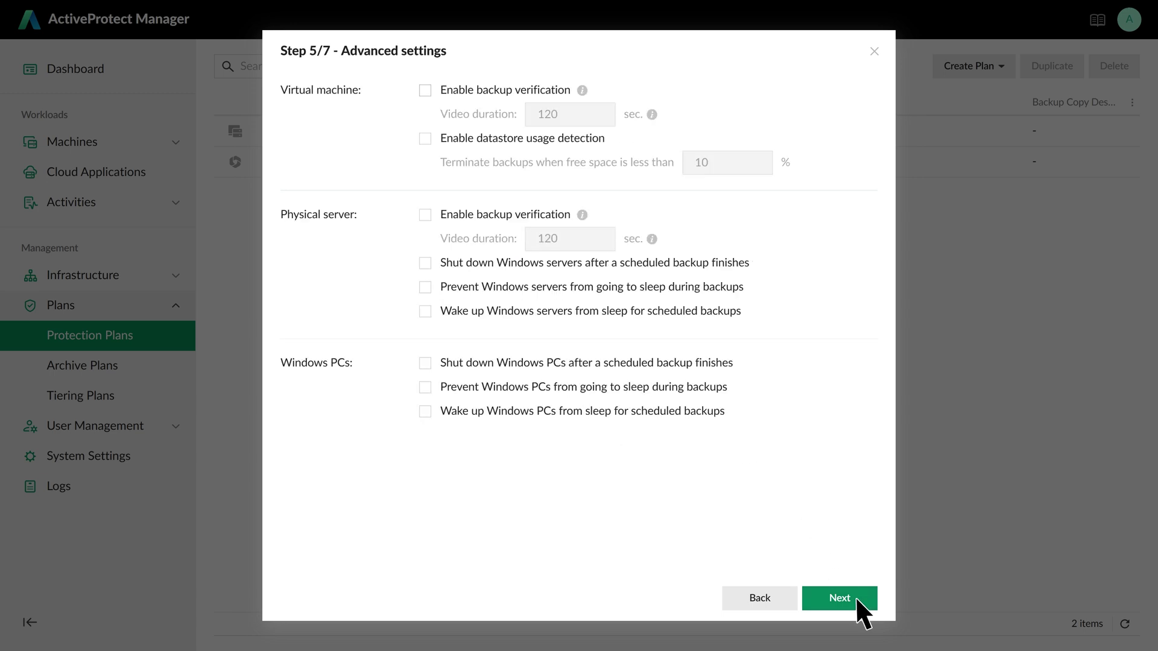
{"action": "left_click", "coordinate": [425, 90]}
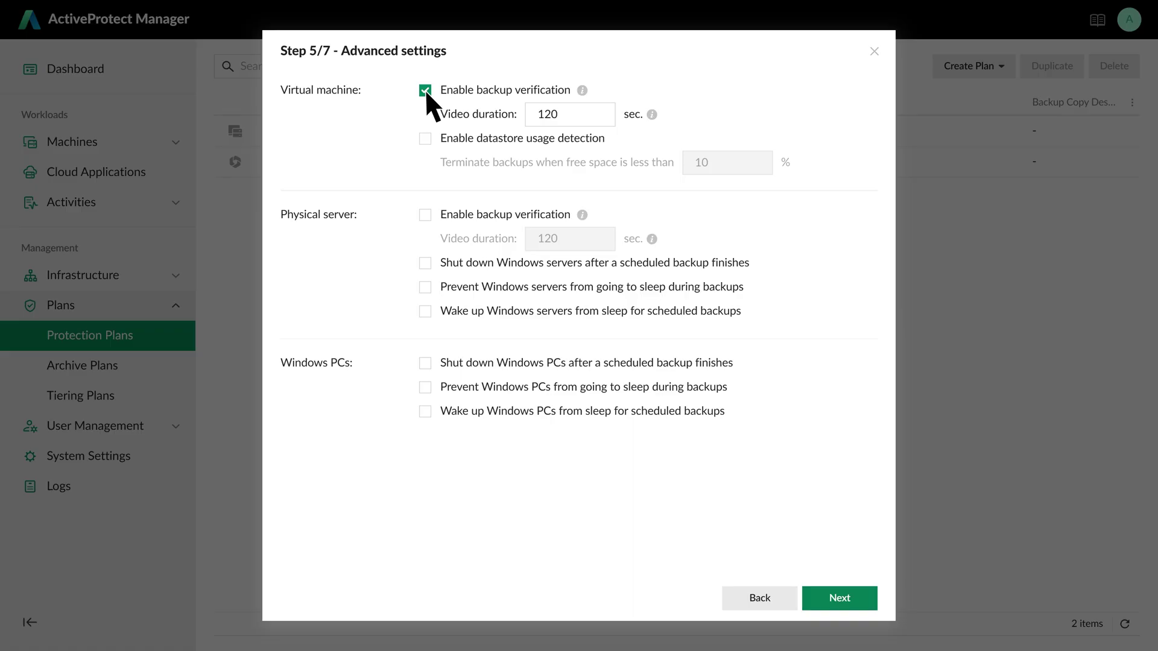
{"action": "left_click", "coordinate": [855, 597]}
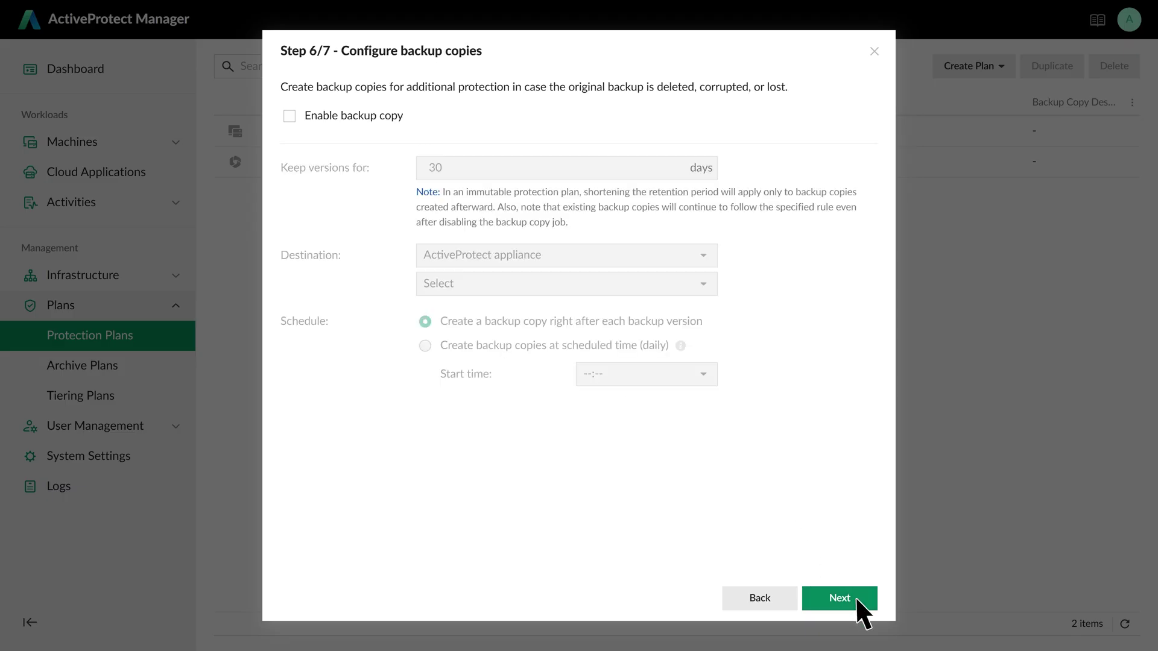
- Enable backup copies kept 180 days on remote storage at the ActiveProtect Vault
{"action": "left_click", "coordinate": [289, 116]}
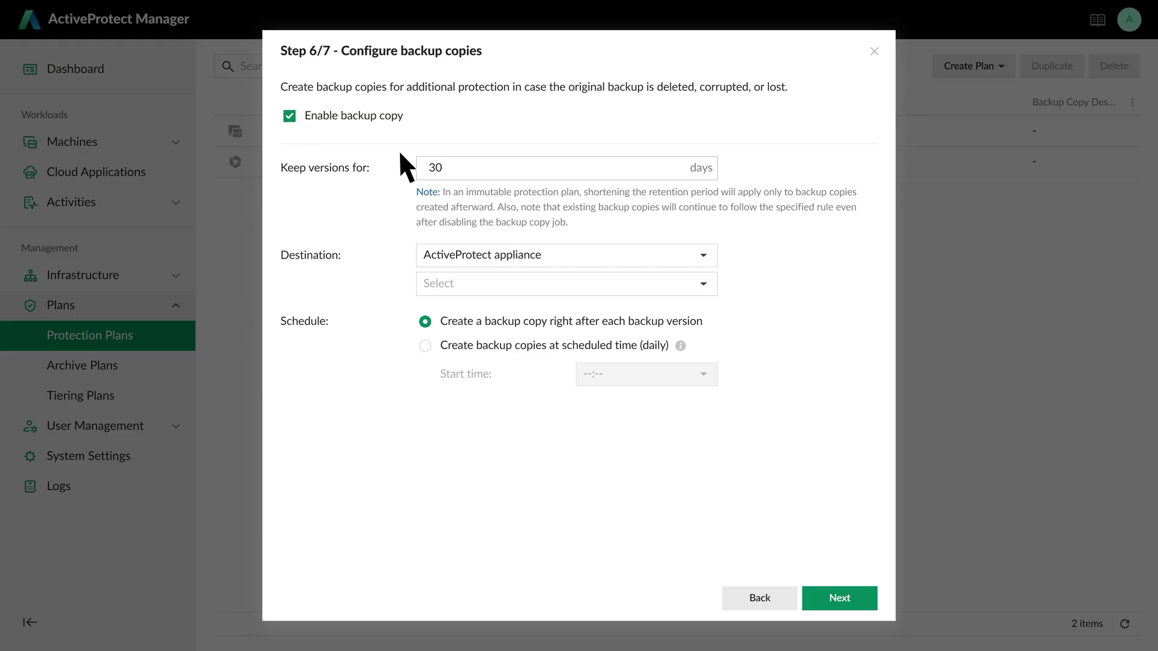
{"action": "double_click", "coordinate": [435, 167]}
{"action": "type", "text": "180"}
{"action": "left_click", "coordinate": [700, 254]}
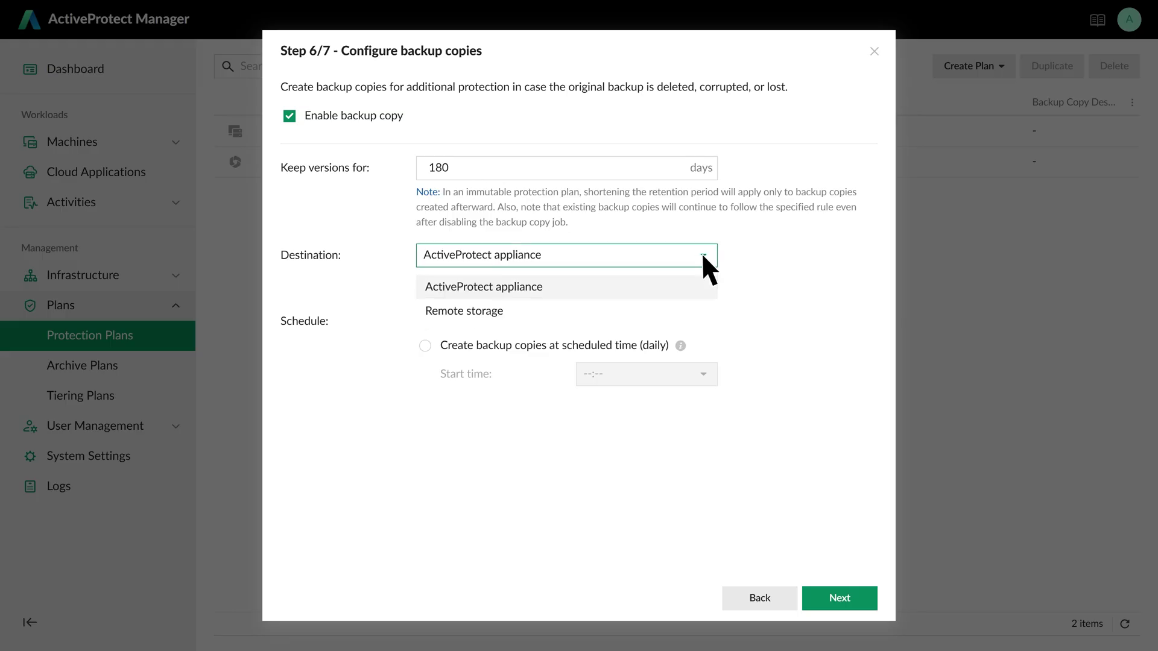
{"action": "left_click", "coordinate": [692, 310]}
{"action": "left_click", "coordinate": [702, 286]}
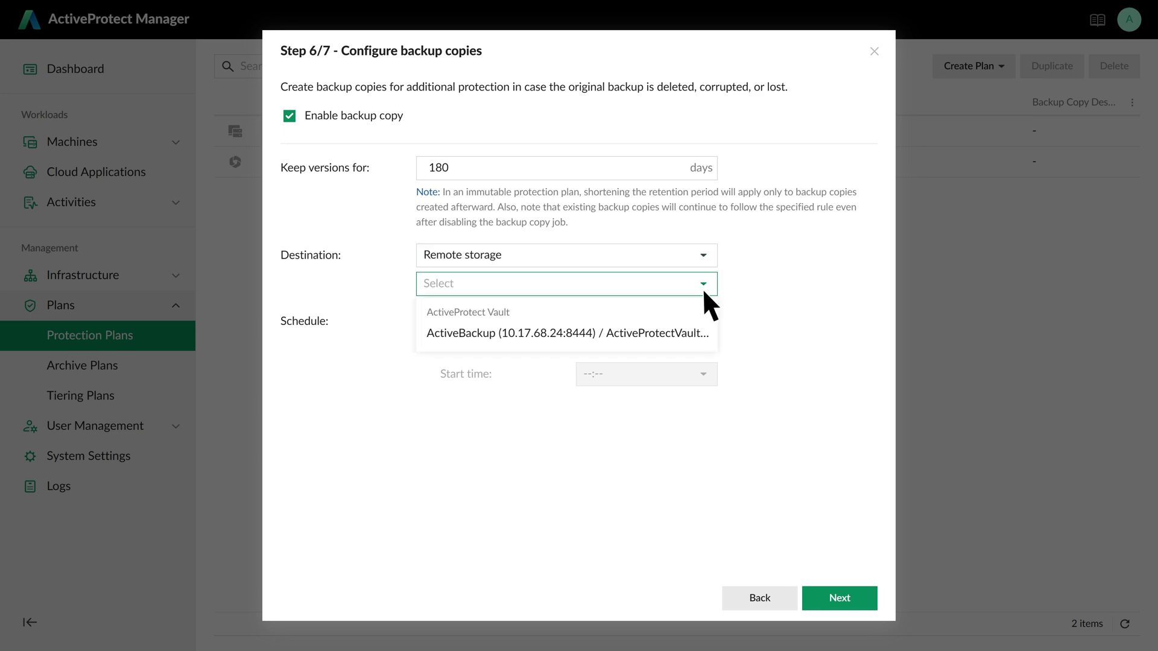
{"action": "left_click", "coordinate": [707, 330]}
- Review the summary and create the Hourly Backup plan
{"action": "left_click", "coordinate": [857, 597]}
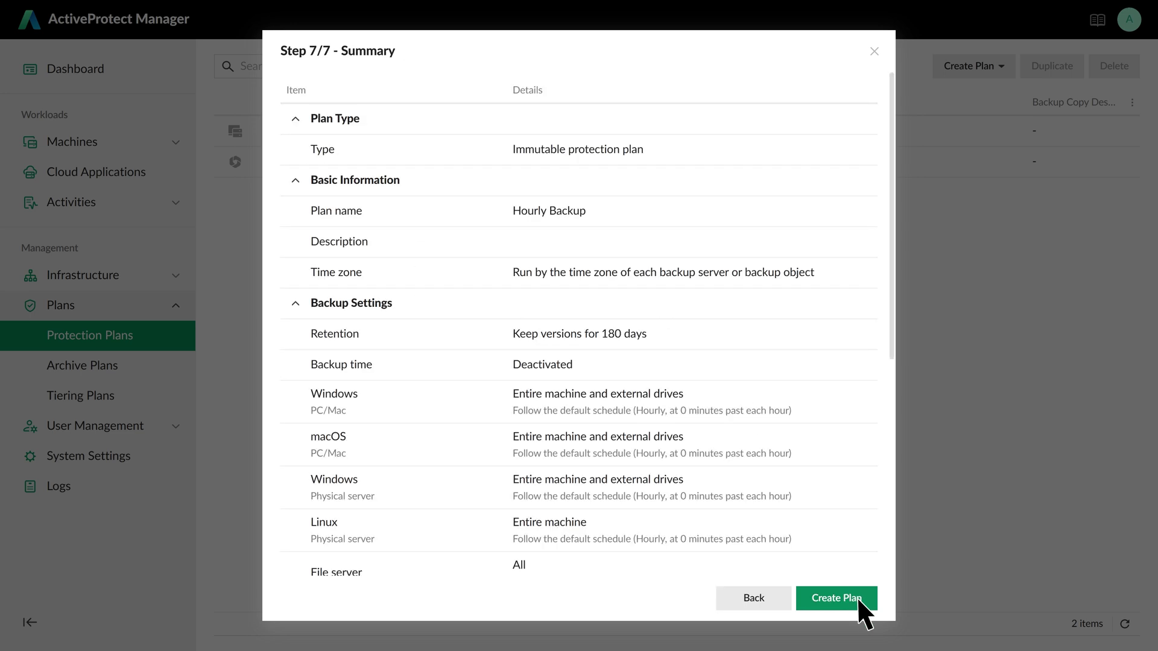
{"action": "left_click", "coordinate": [856, 598]}
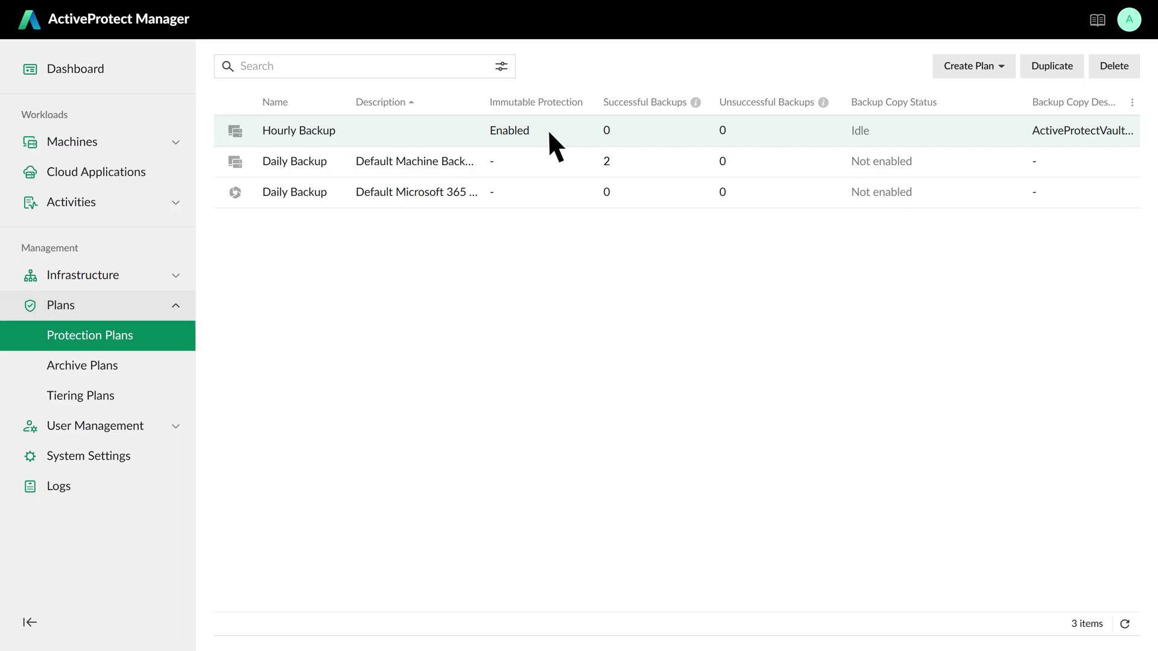
{"action": "left_click", "coordinate": [175, 277]}
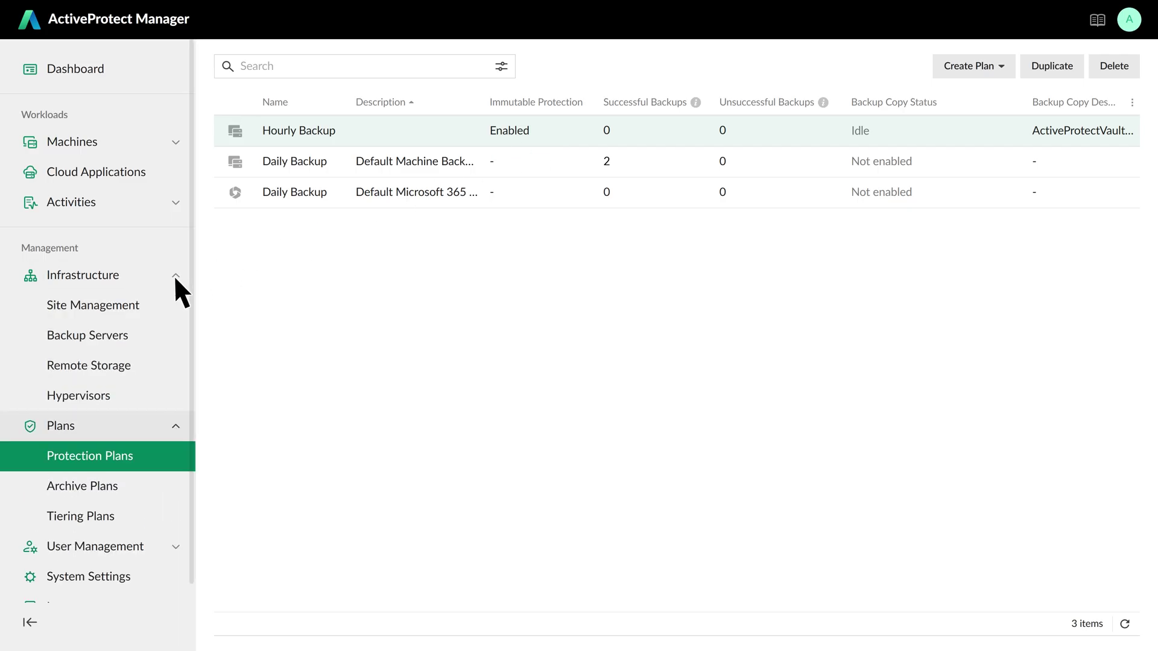
- Begin adding a VMware vSphere (vCenter) hypervisor host
{"action": "left_click", "coordinate": [123, 392]}
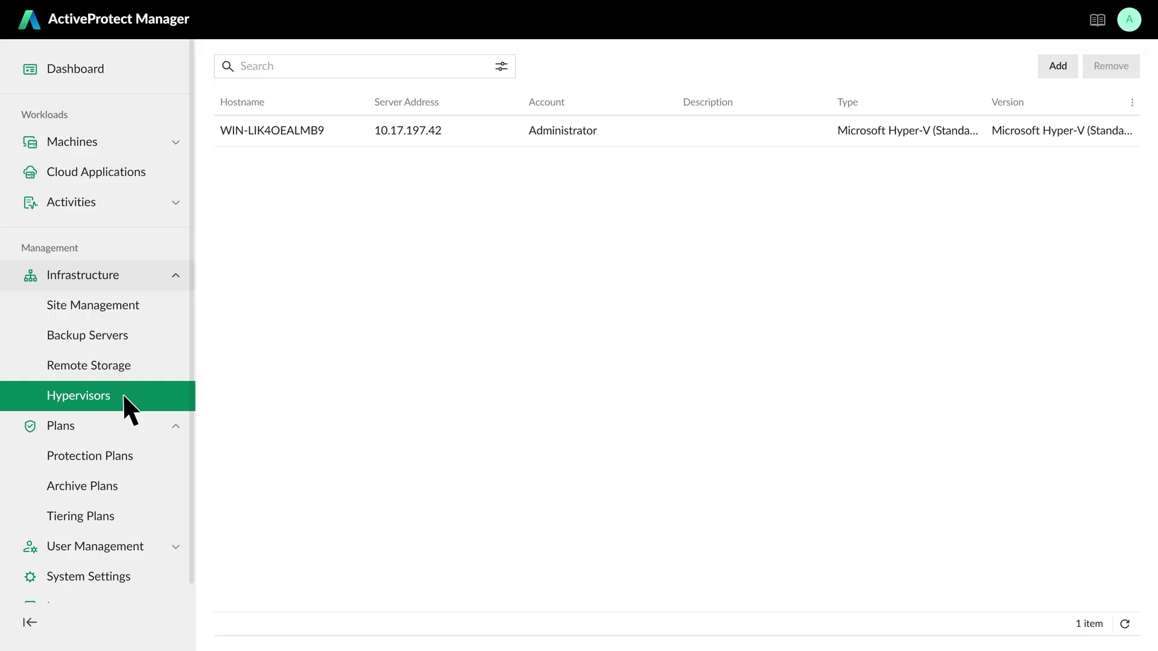
{"action": "left_click", "coordinate": [1052, 75]}
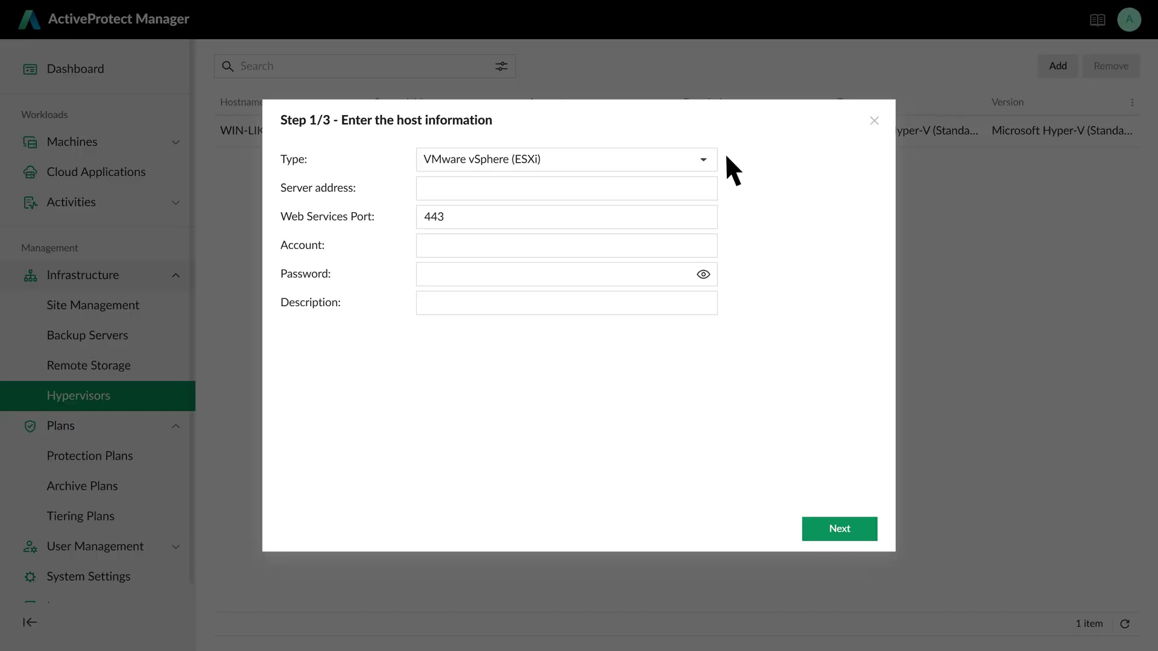
{"action": "left_click", "coordinate": [703, 159]}
{"action": "left_click", "coordinate": [655, 215]}
- Enter server 10.17.195.44 with the vCenter admin account and password, and verify the connection
{"action": "left_click", "coordinate": [593, 189]}
{"action": "type", "text": "1"}
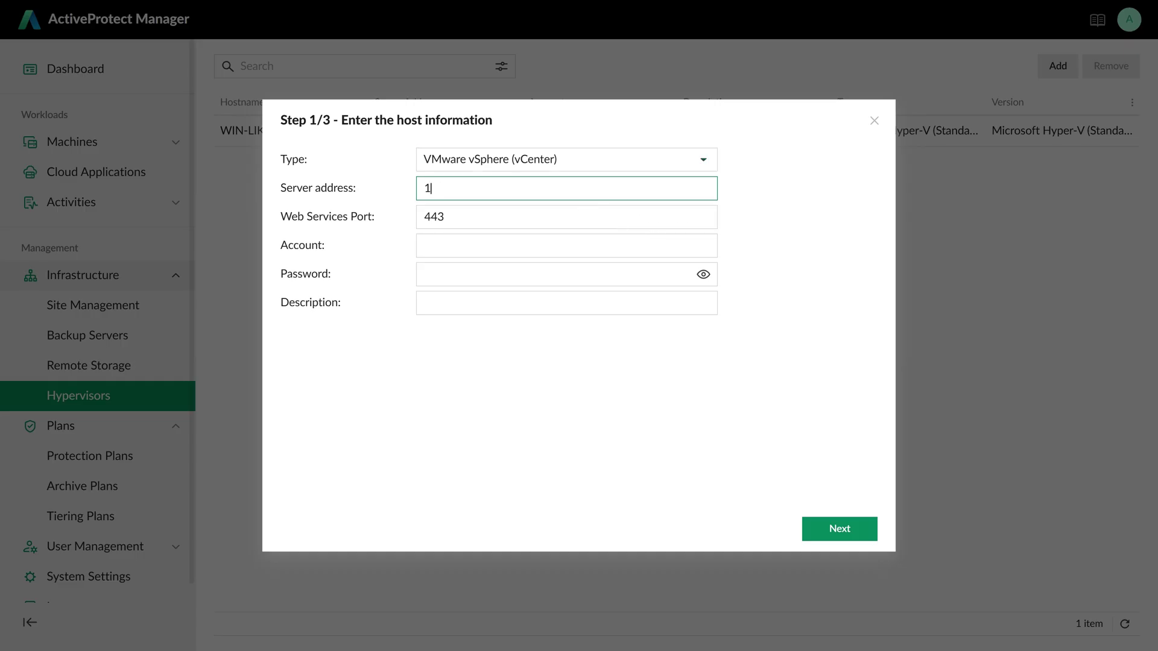
{"action": "type", "text": "0.17.195.44"}
{"action": "left_click", "coordinate": [566, 246]}
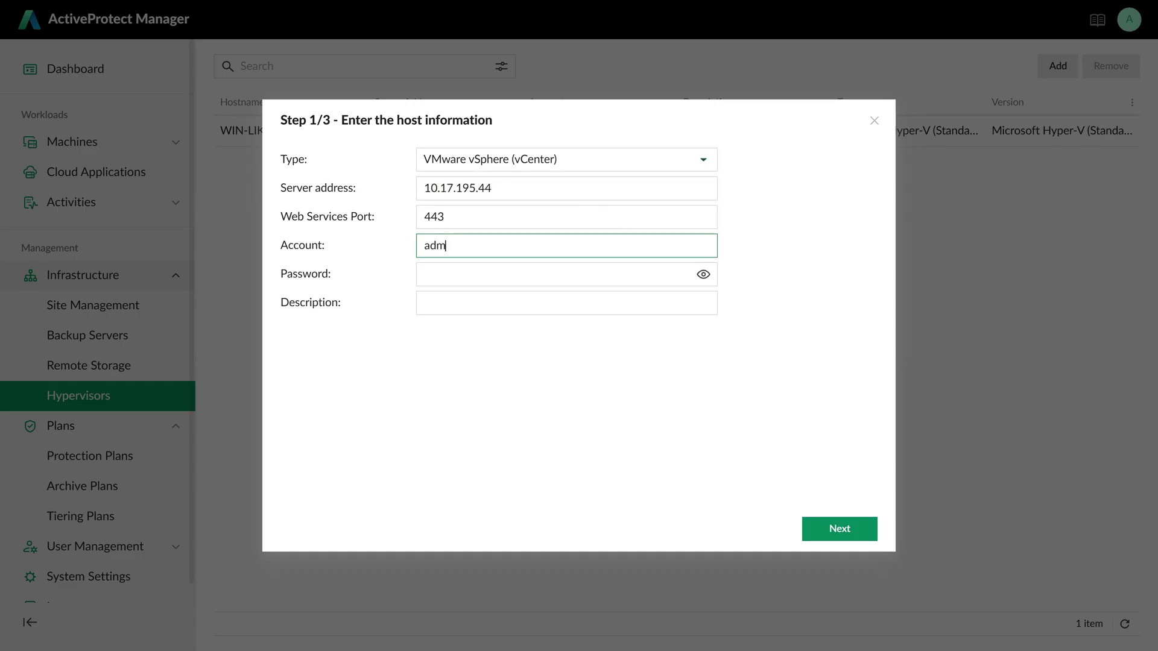
{"action": "key", "text": "Tab"}
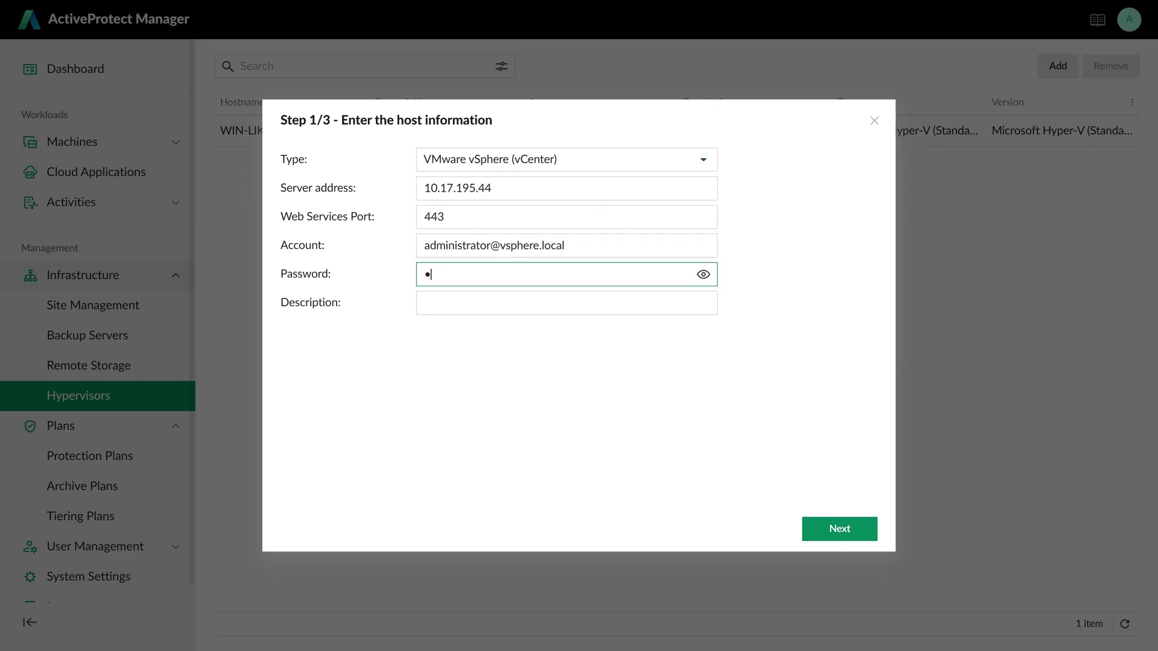
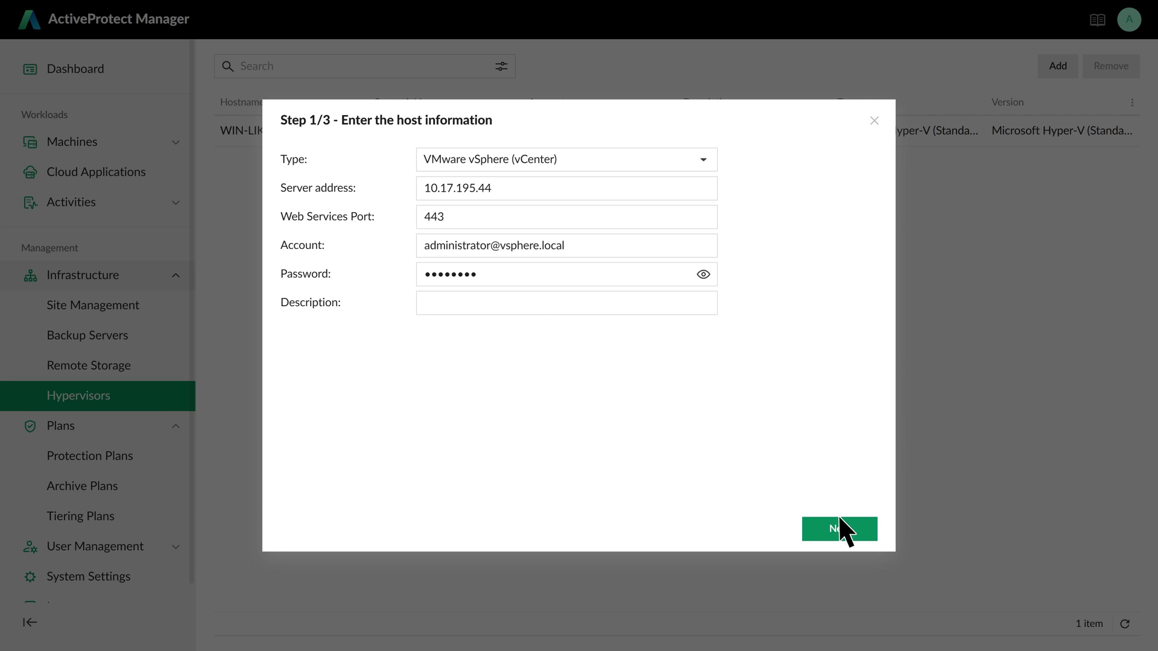
{"action": "left_click", "coordinate": [842, 523]}
{"action": "left_click", "coordinate": [855, 527]}
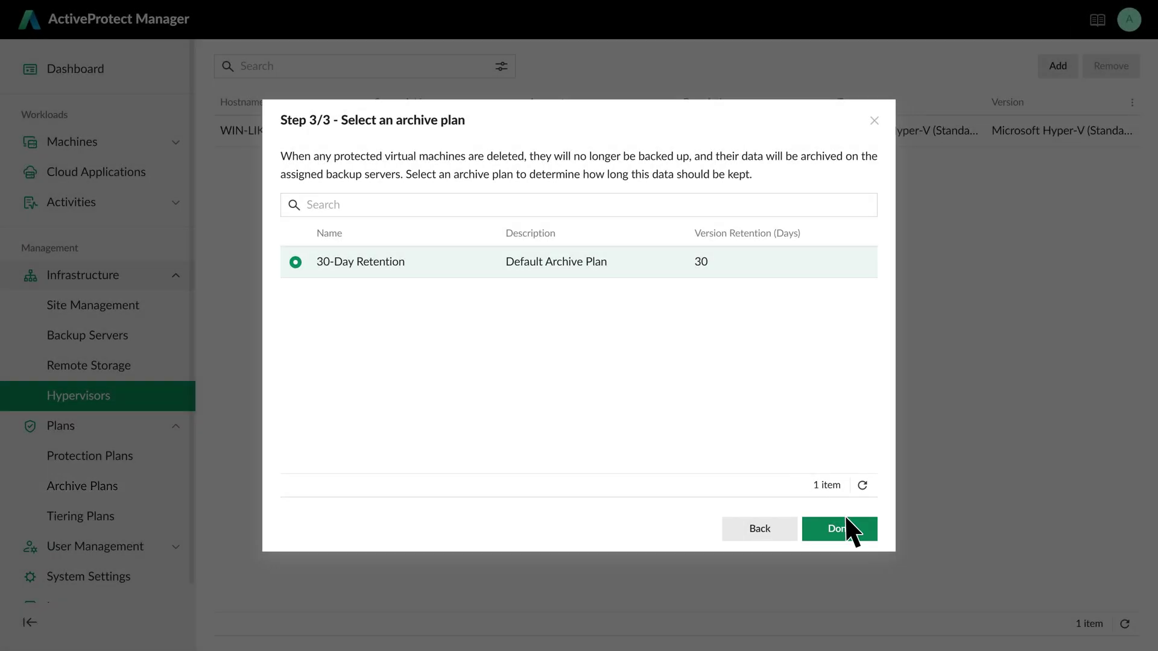
- Finish adding the vCenter hypervisor and jump to the Virtual Machines page
{"action": "left_click", "coordinate": [856, 529]}
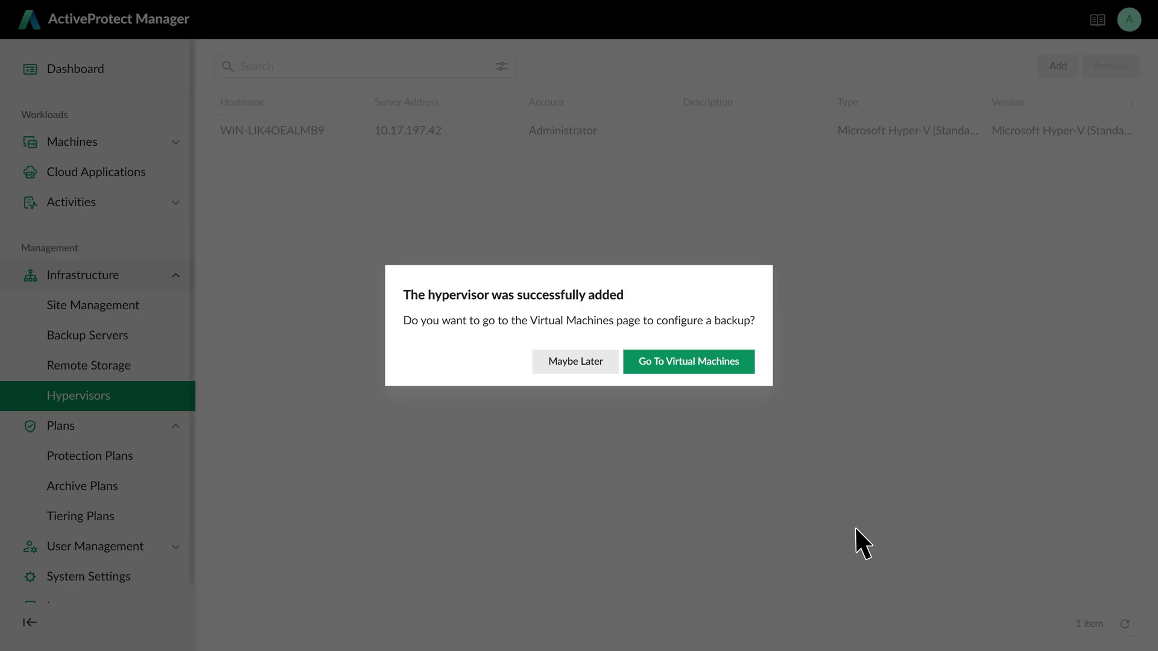
{"action": "left_click", "coordinate": [747, 369]}
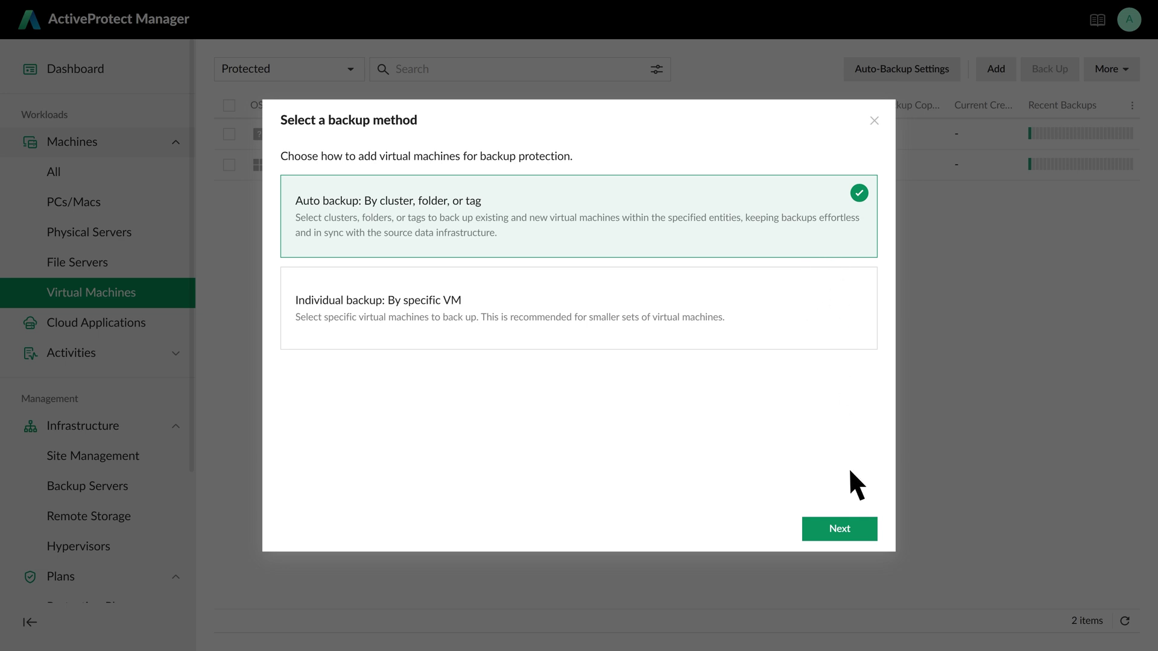
- Start an auto-backup rule on the US backup server
{"action": "left_click", "coordinate": [856, 525]}
{"action": "left_click", "coordinate": [855, 526]}
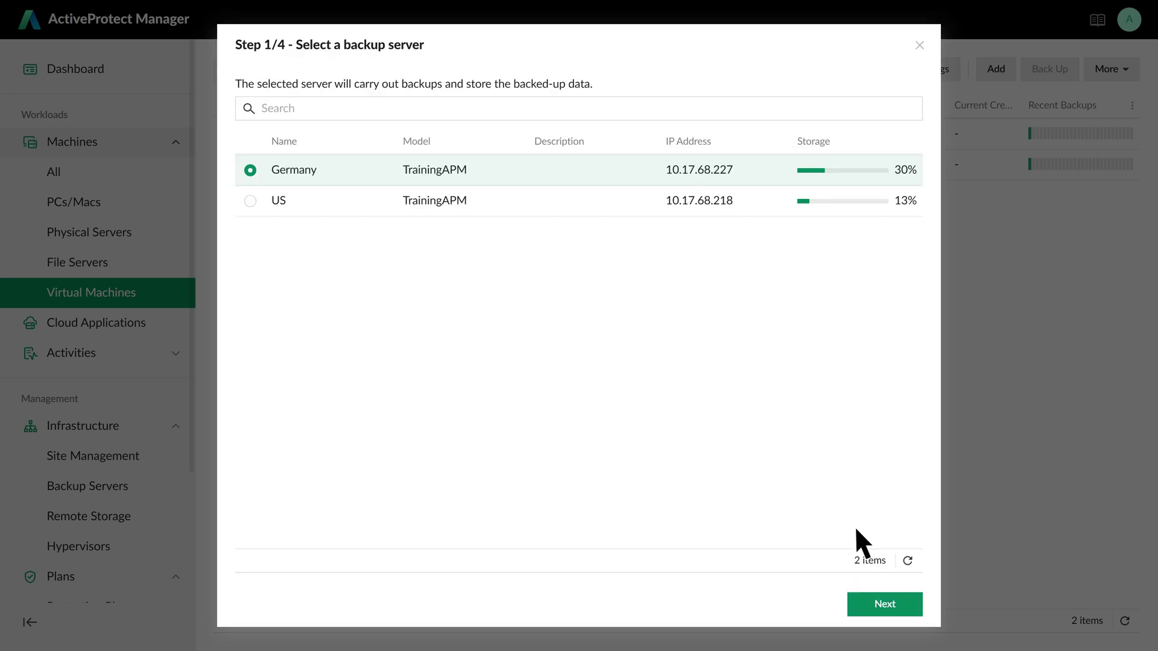
{"action": "left_click", "coordinate": [250, 201]}
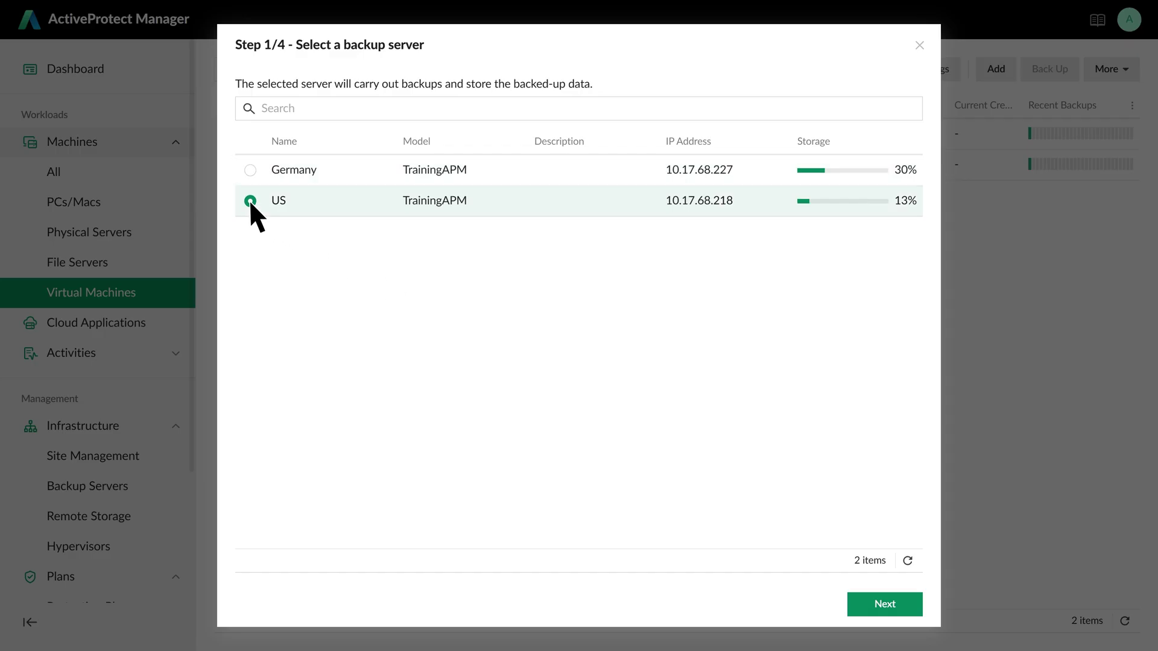
{"action": "left_click", "coordinate": [901, 603]}
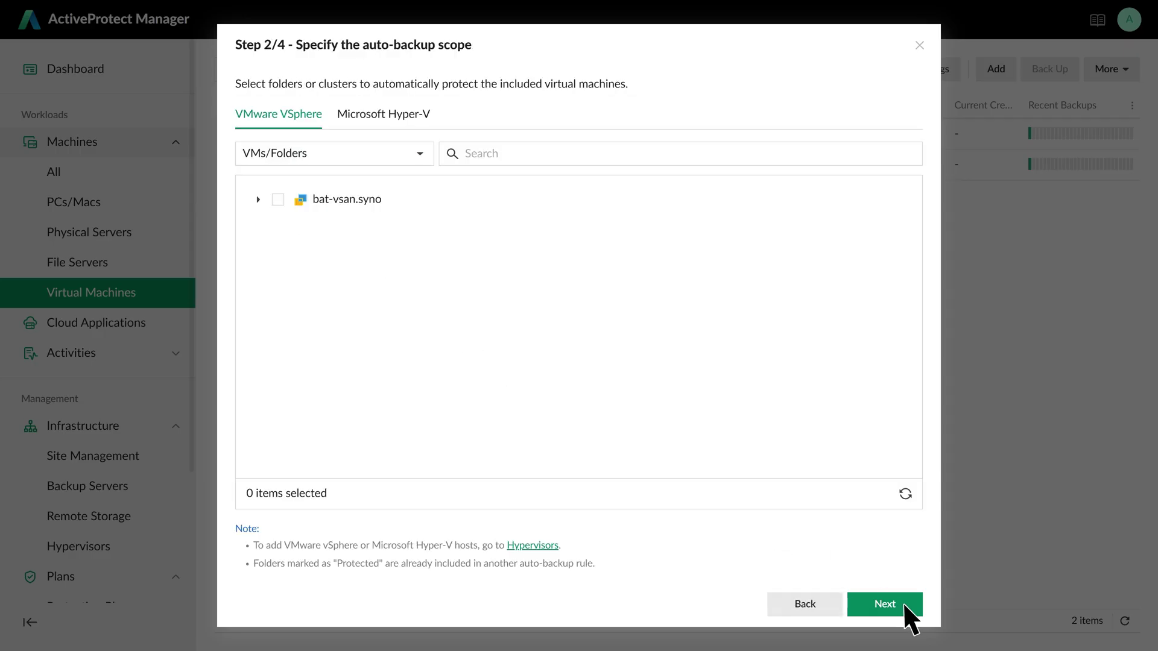
- Scope the rule by Tags/Categories to Category_Jackie on bat-vsan.syno
{"action": "left_click", "coordinate": [421, 156]}
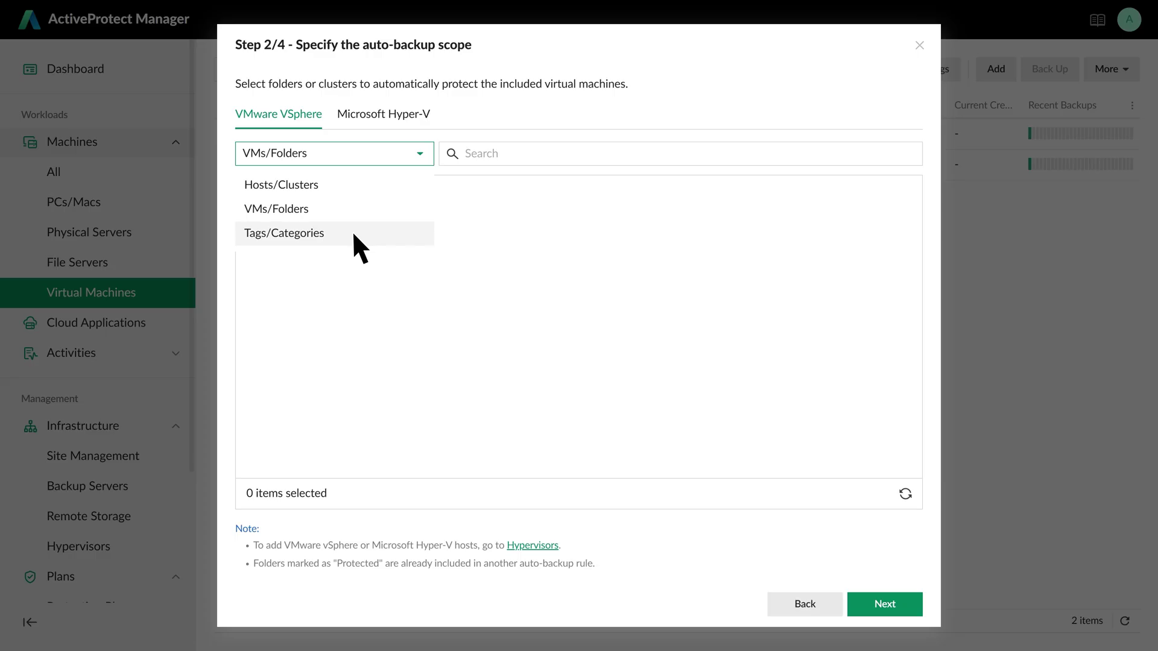
{"action": "left_click", "coordinate": [360, 248]}
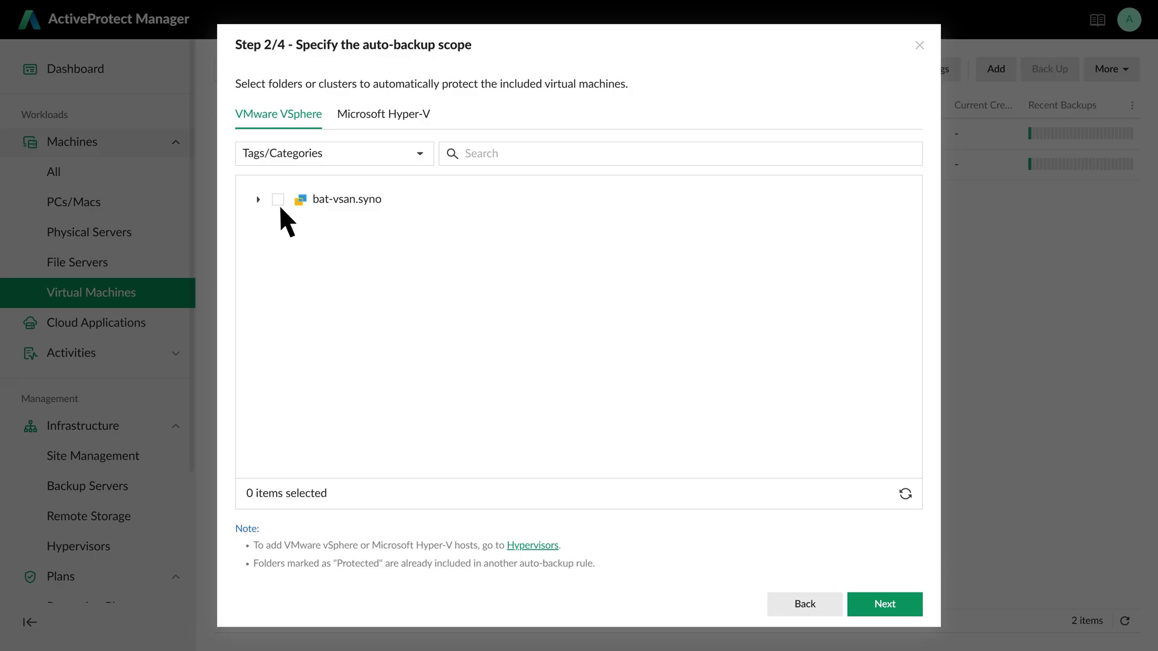
{"action": "left_click", "coordinate": [258, 199]}
{"action": "left_click", "coordinate": [290, 247]}
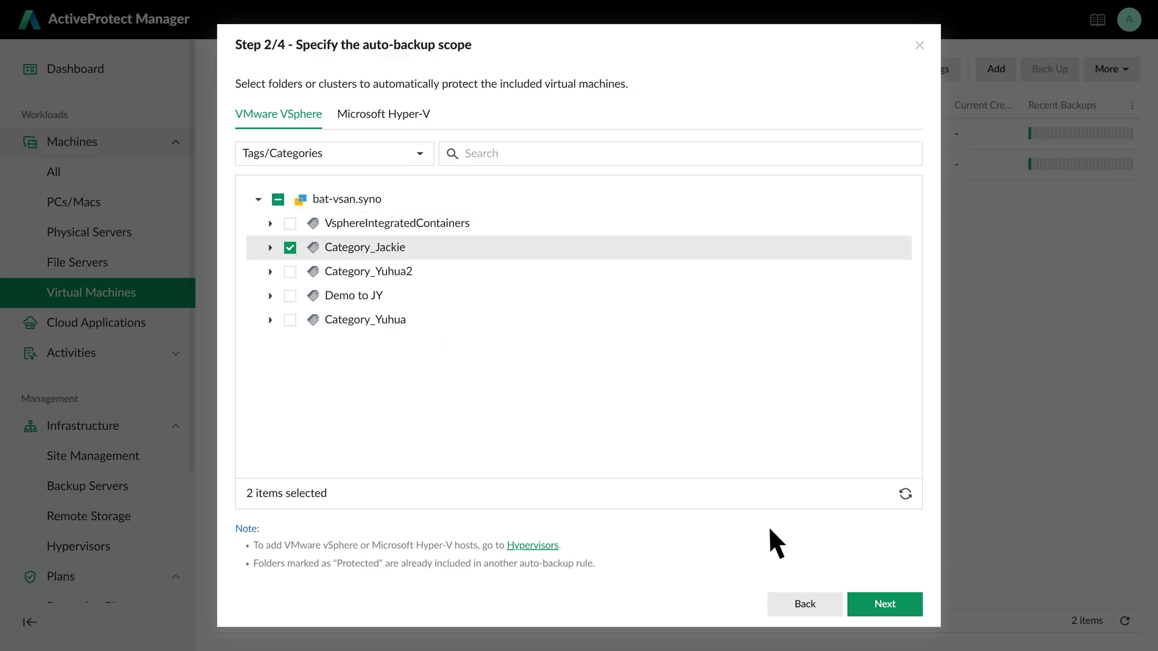
{"action": "left_click", "coordinate": [899, 603]}
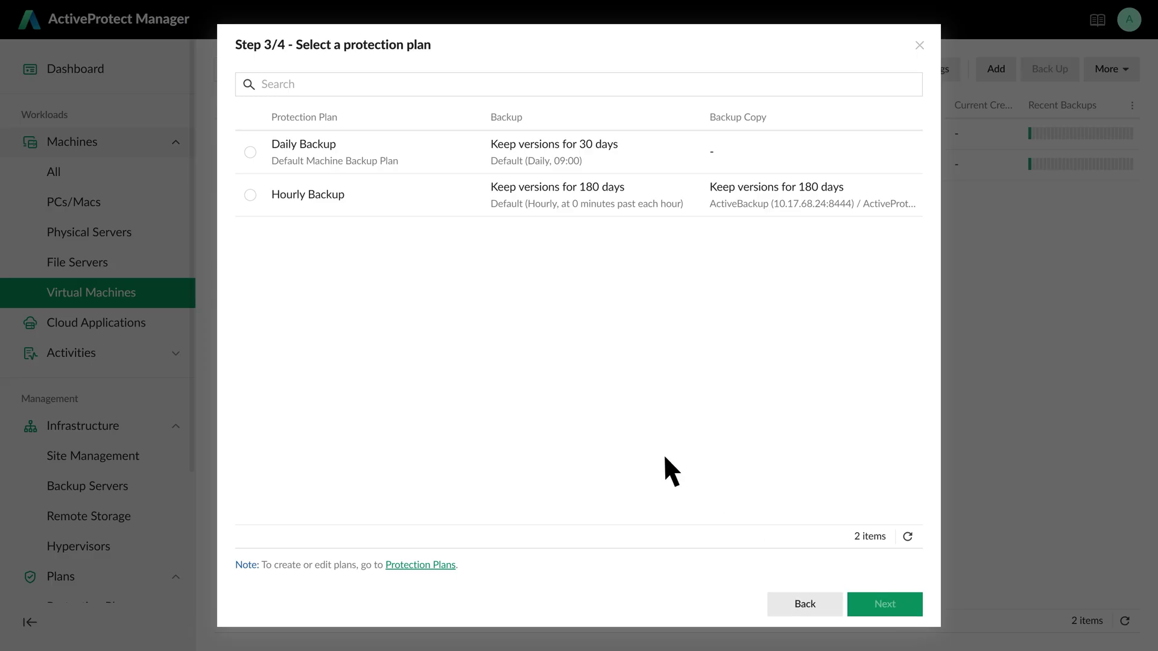
- Assign the Hourly Backup plan, create the rule, and answer the immediate-backup prompt
{"action": "left_click", "coordinate": [250, 195]}
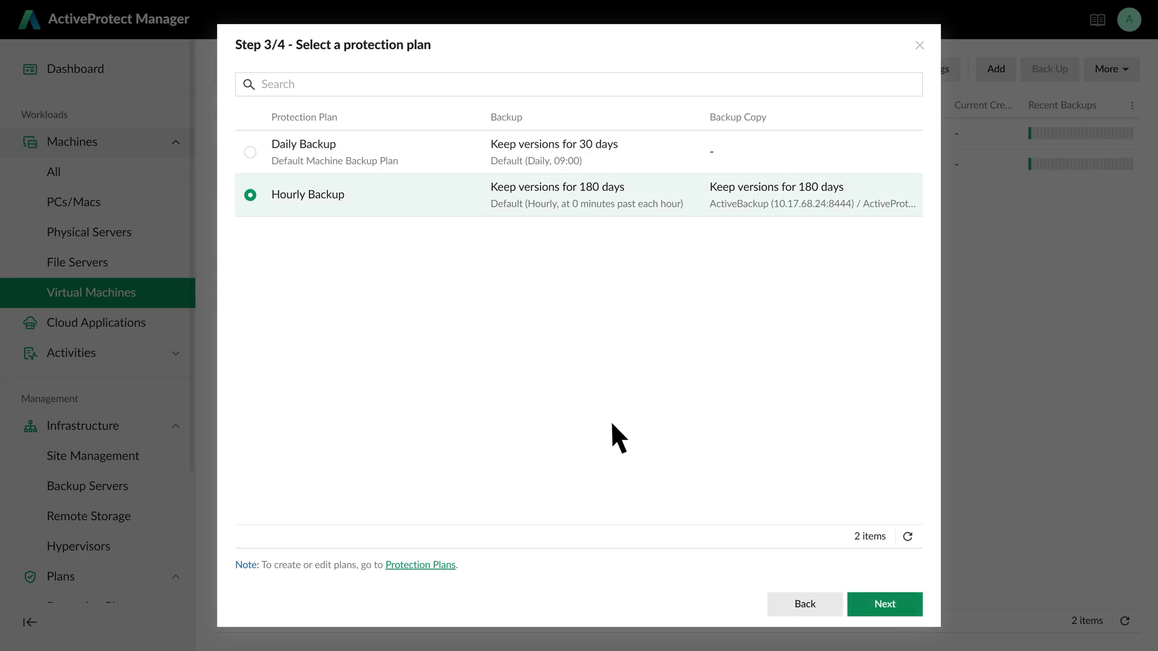
{"action": "left_click", "coordinate": [894, 604]}
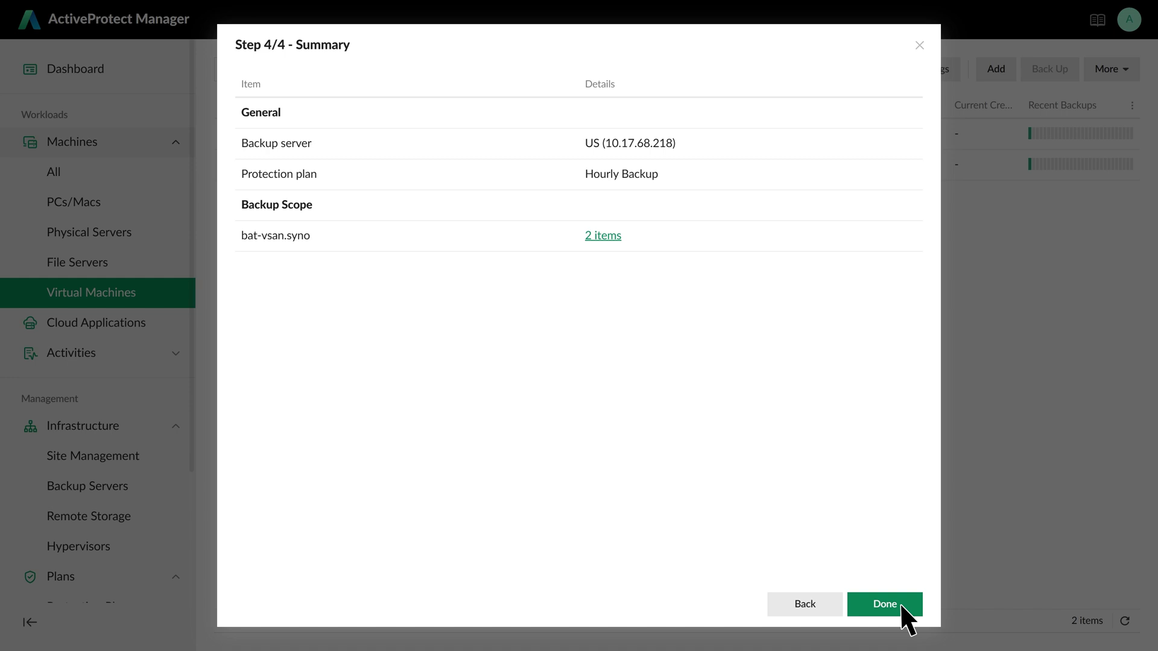
{"action": "left_click", "coordinate": [900, 603]}
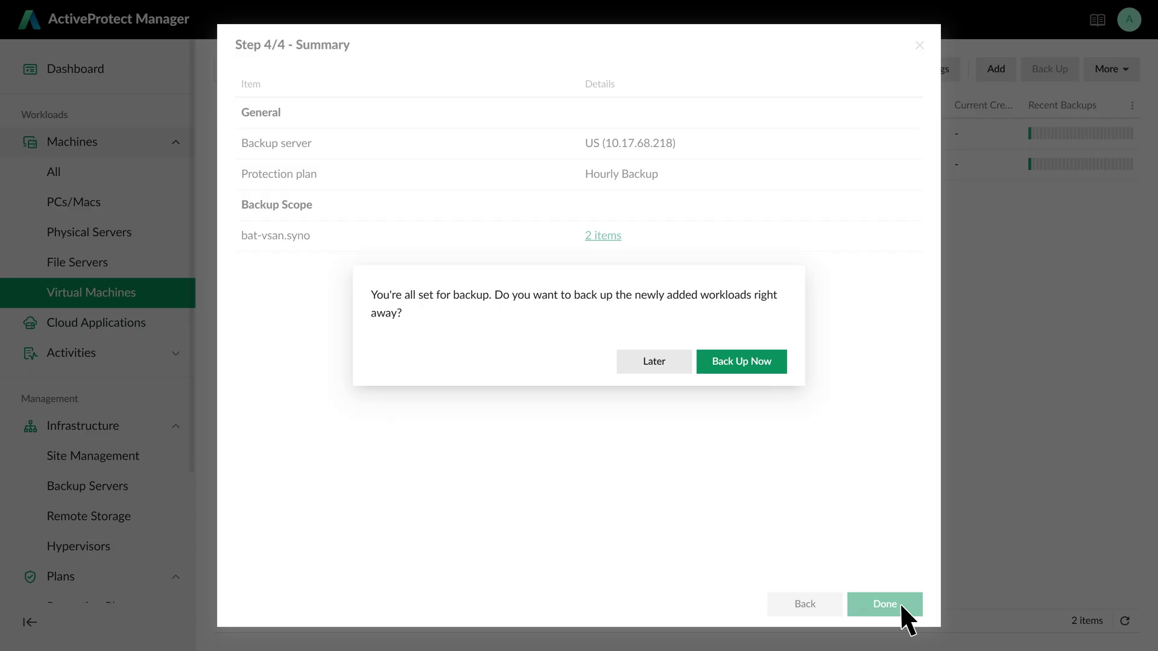
{"action": "left_click", "coordinate": [777, 362]}
- Add another auto-backup rule on the US backup server
{"action": "left_click", "coordinate": [1106, 122]}
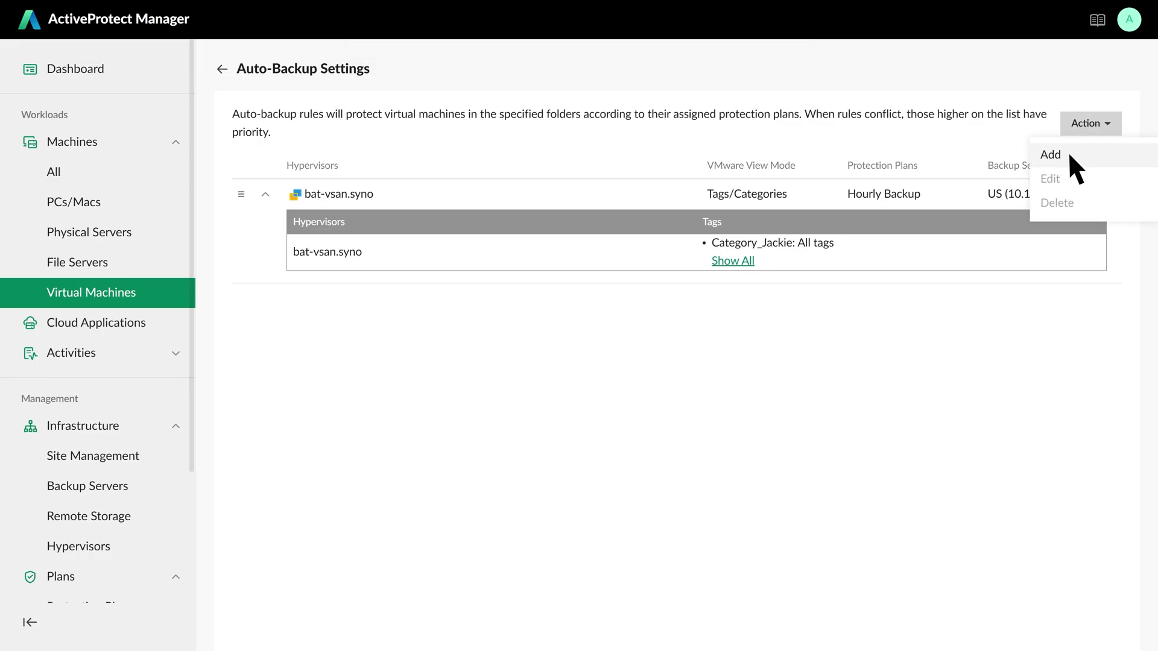
{"action": "left_click", "coordinate": [1068, 152]}
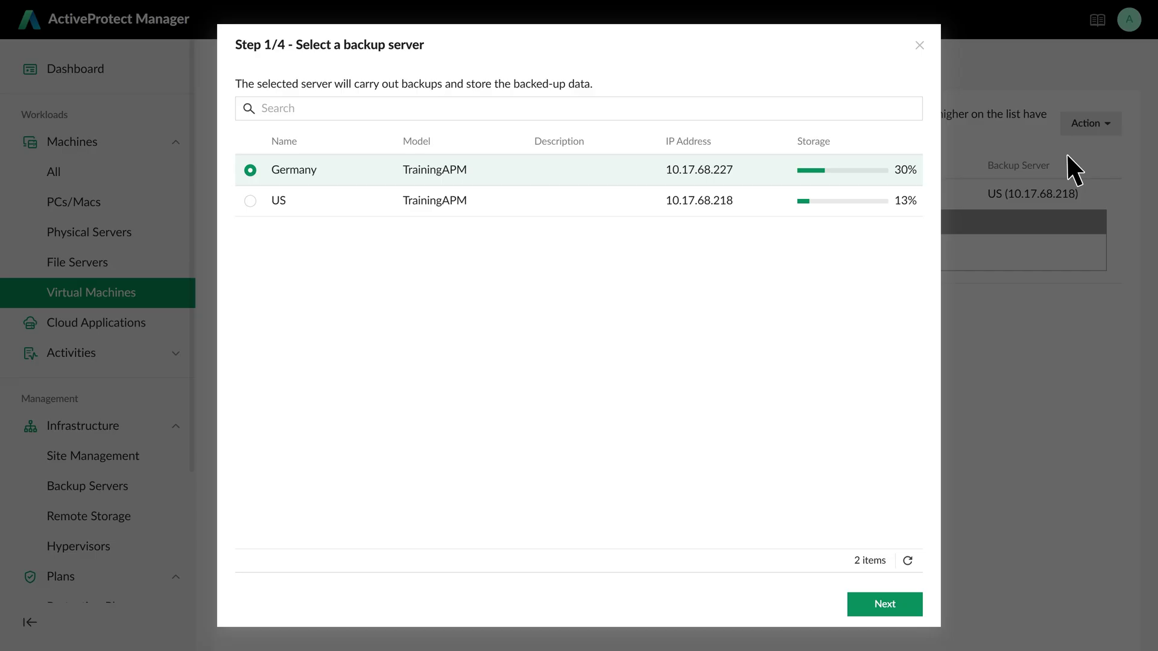
{"action": "left_click", "coordinate": [251, 201]}
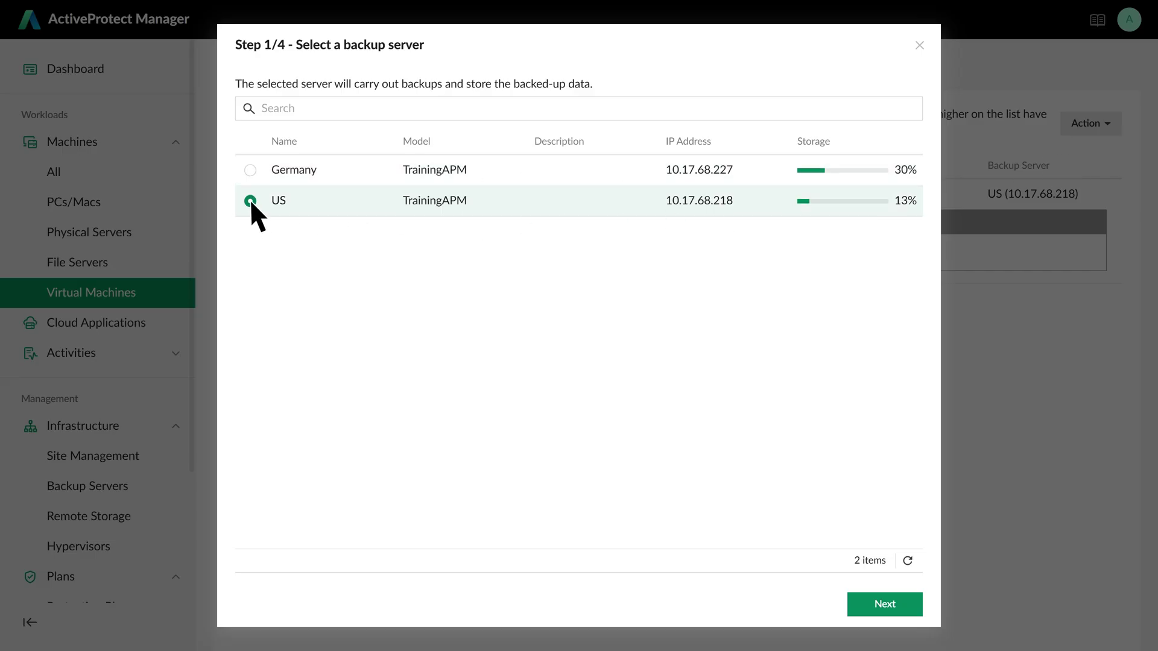
{"action": "left_click", "coordinate": [884, 604]}
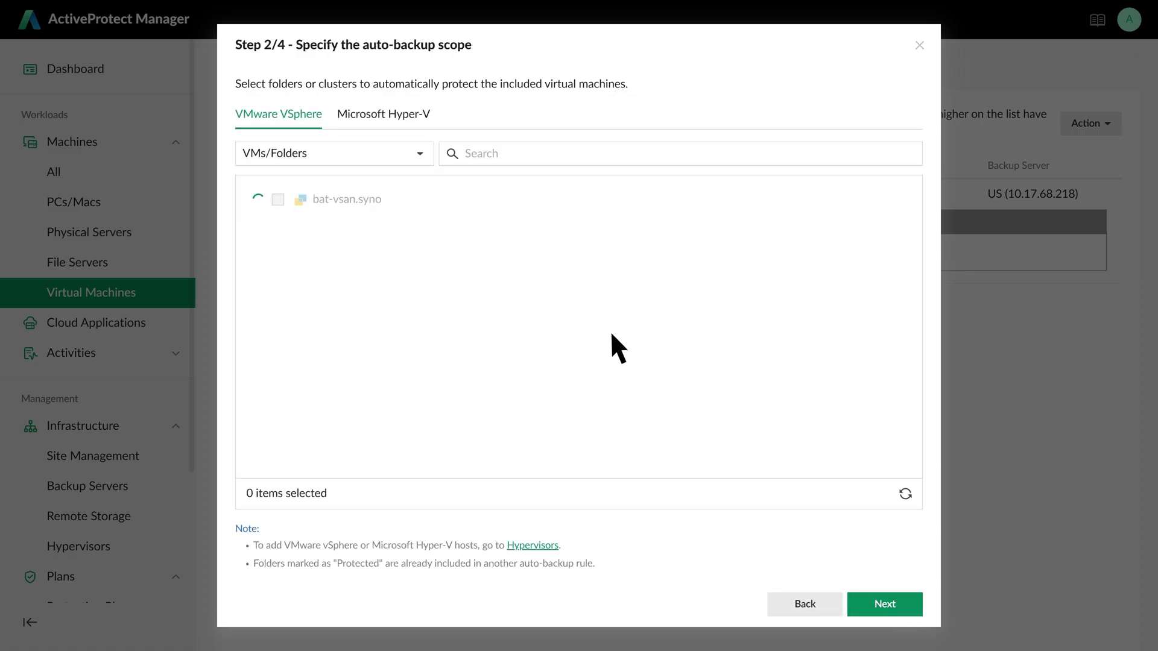
- Scope it by Tags/Categories to Category_Yuhua2 on bat-vsan.syno
{"action": "left_click", "coordinate": [420, 153]}
{"action": "left_click", "coordinate": [354, 232]}
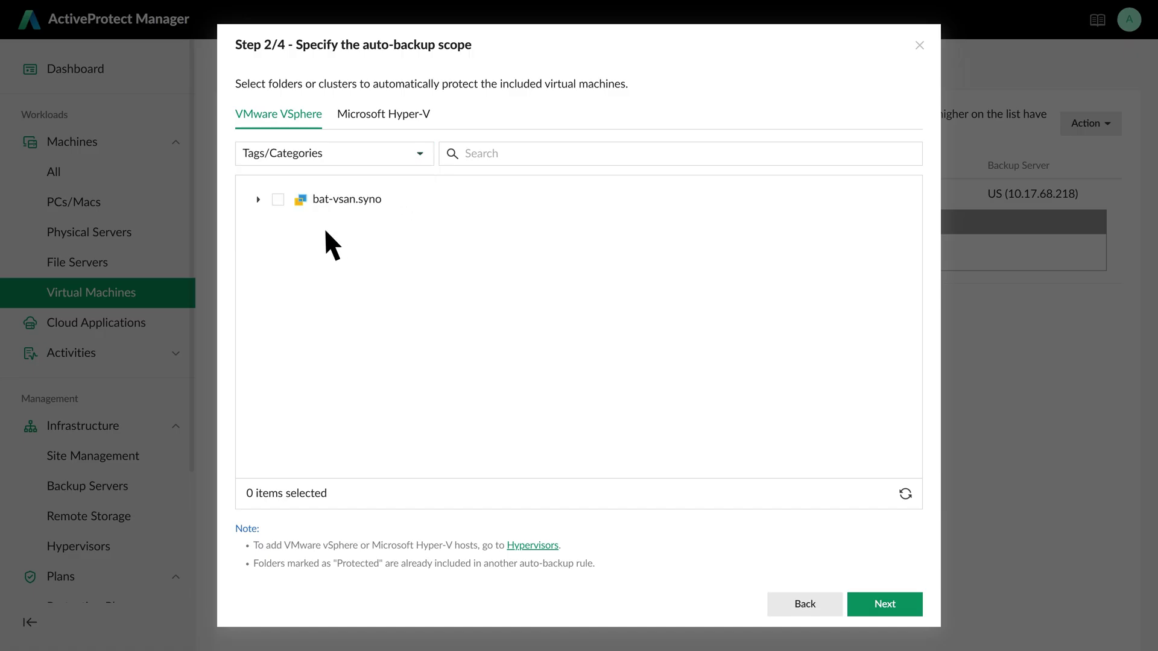
{"action": "left_click", "coordinate": [258, 199]}
{"action": "left_click", "coordinate": [290, 271]}
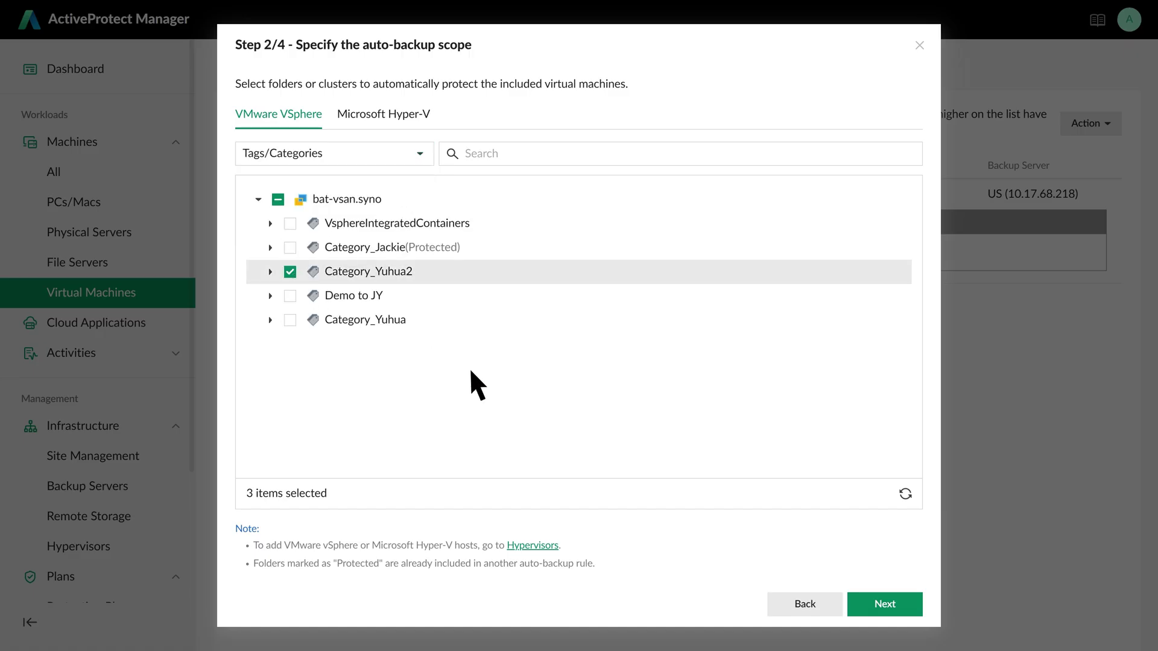
{"action": "left_click", "coordinate": [888, 600]}
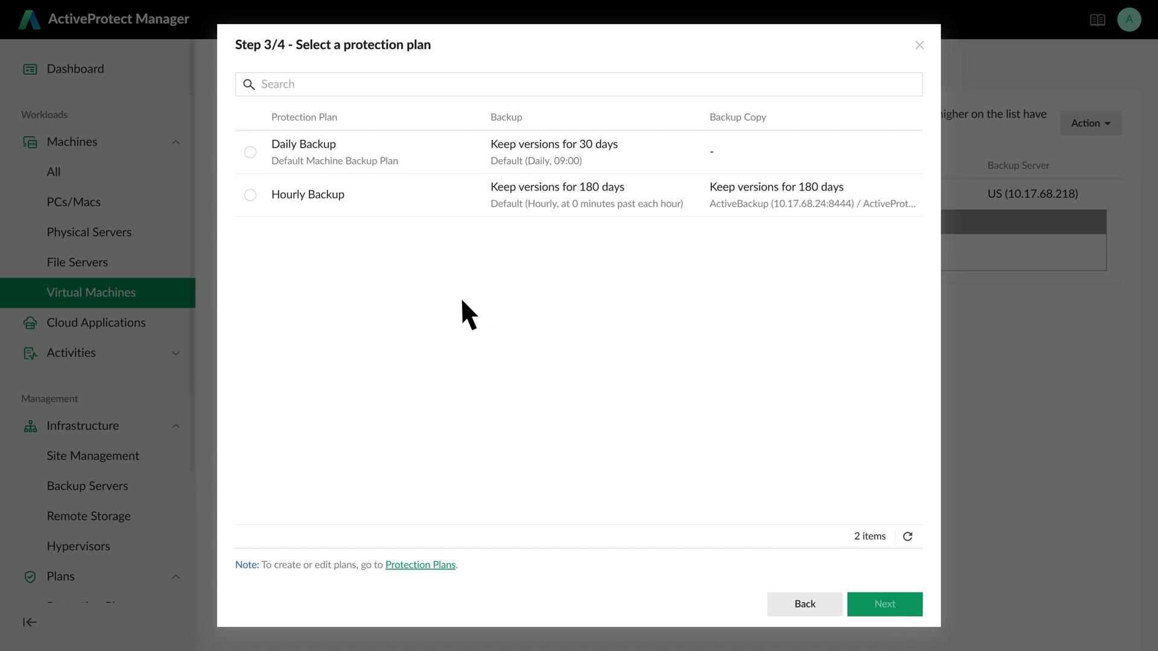
- Assign the Daily Backup plan and finish creating the rule
{"action": "left_click", "coordinate": [249, 151]}
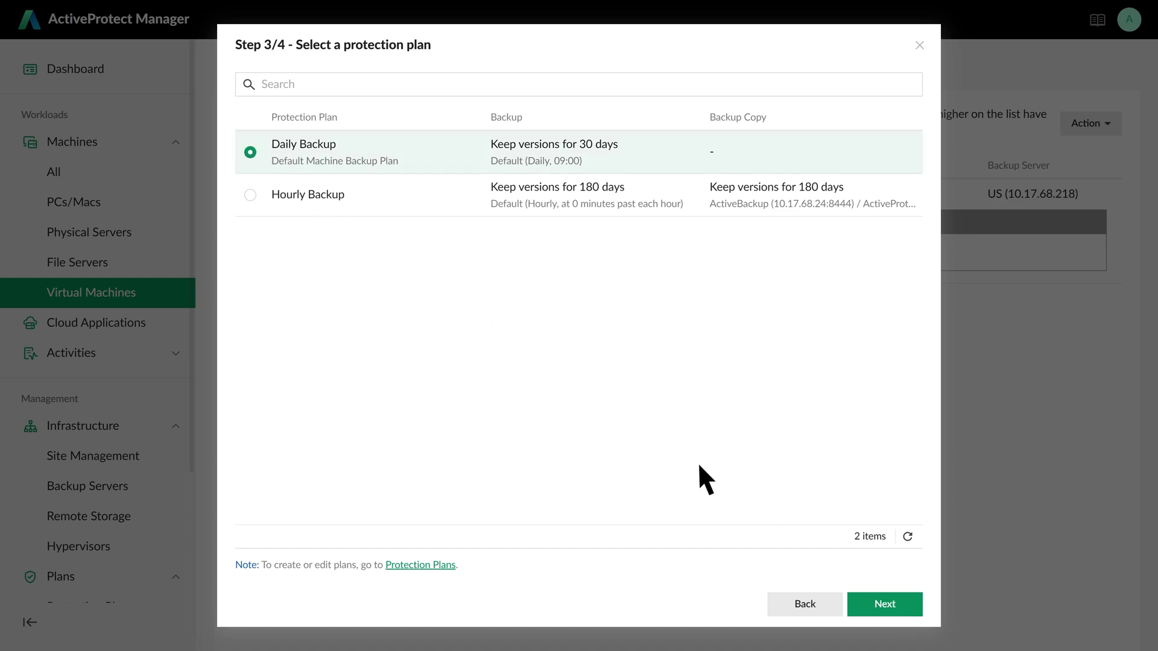
{"action": "left_click", "coordinate": [898, 604]}
{"action": "left_click", "coordinate": [900, 603]}
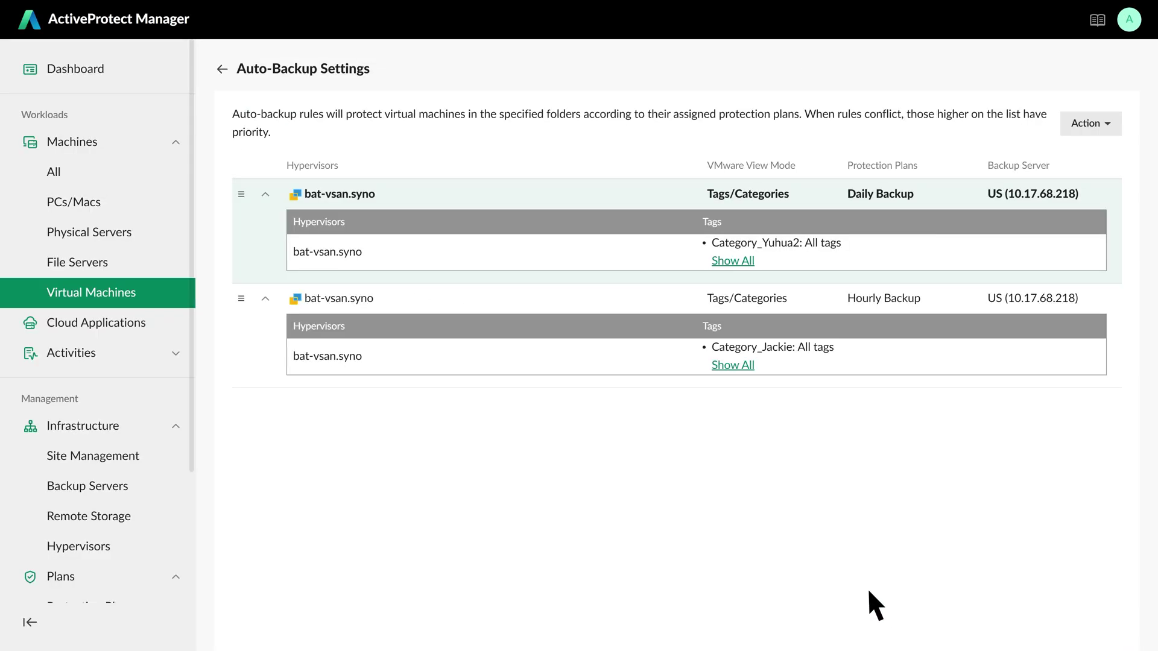
- Drag the Category_Jackie Hourly Backup rule above the Daily Backup rule
{"action": "left_click_drag", "start_coordinate": [241, 298], "coordinate": [247, 199]}
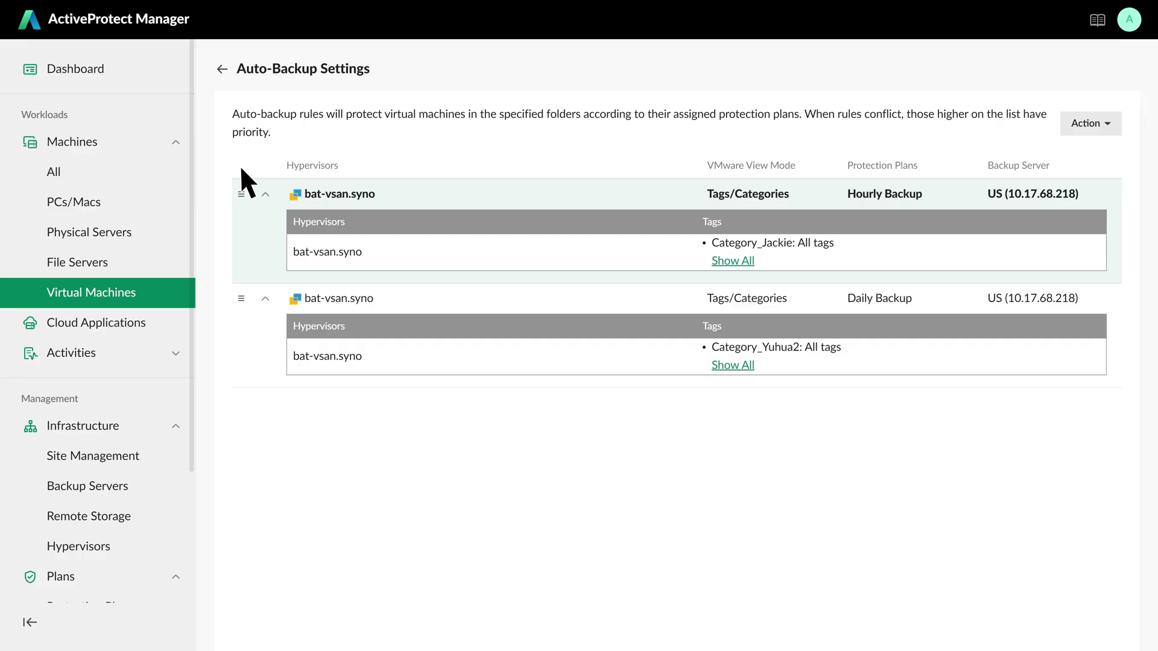
- Return to the Virtual Machines list showing 11 protected machines
{"action": "left_click", "coordinate": [222, 69]}
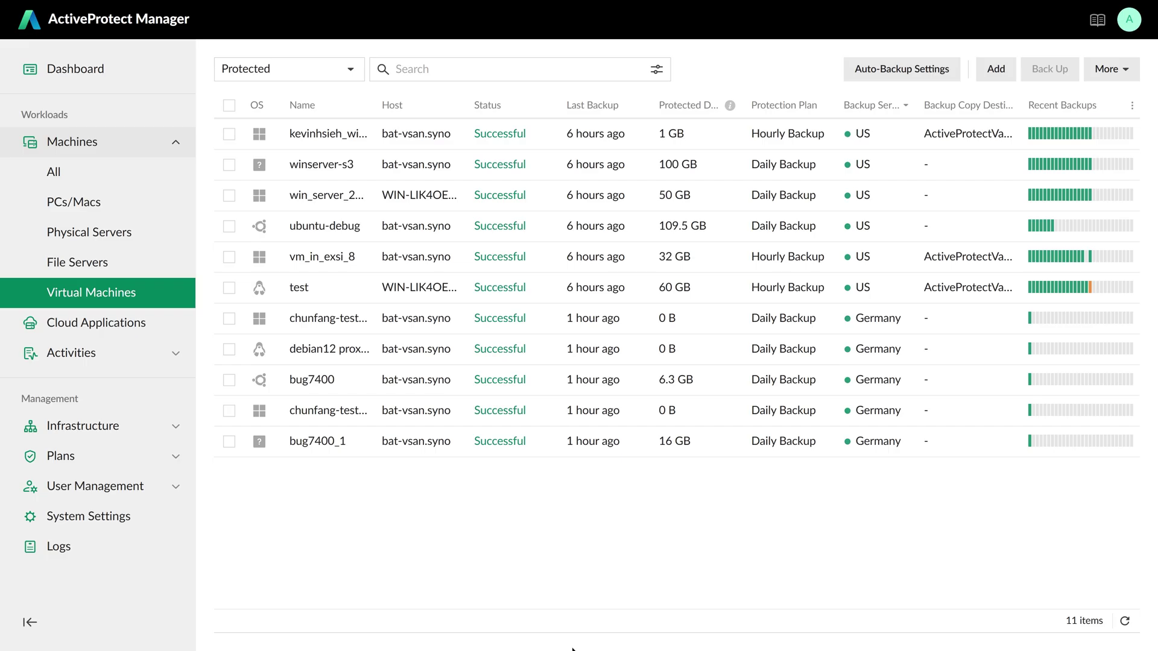
- Filter the Virtual Machines list to the US backup server's machines
{"action": "left_click", "coordinate": [656, 69]}
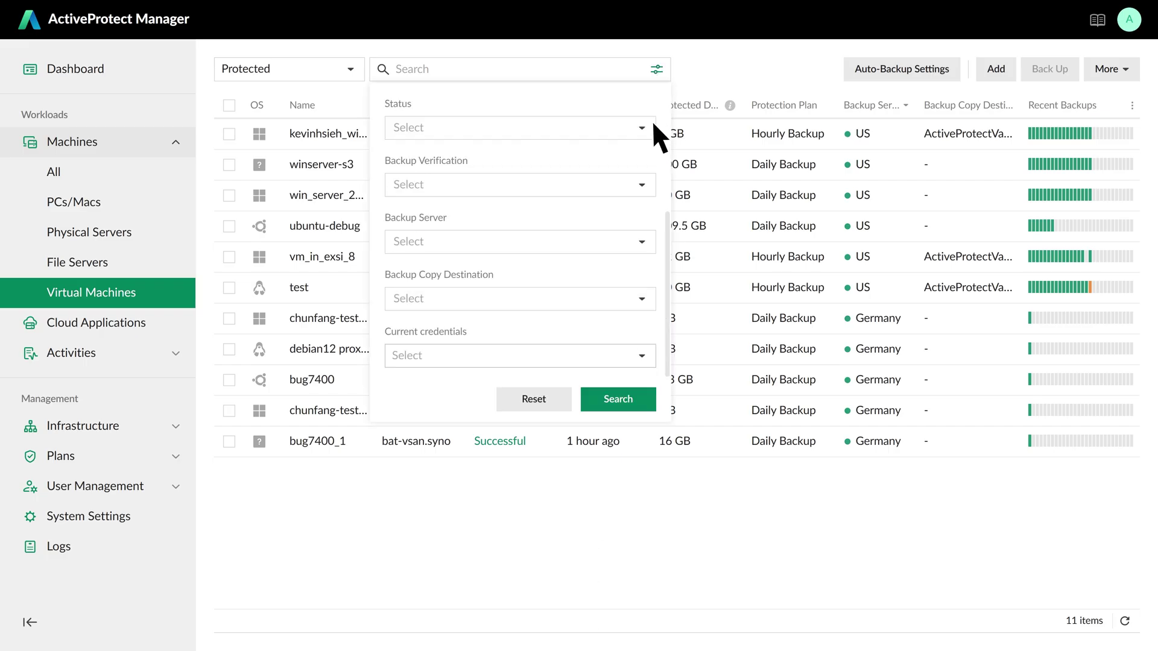
{"action": "left_click", "coordinate": [641, 242]}
{"action": "left_click", "coordinate": [584, 295]}
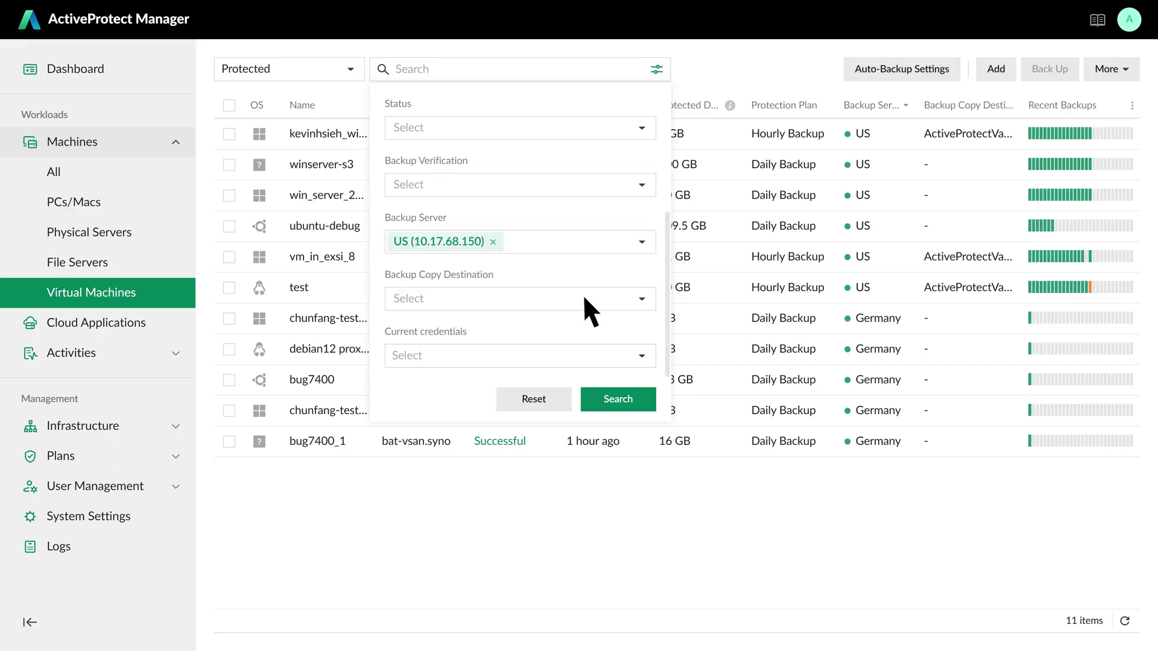
{"action": "left_click", "coordinate": [638, 399]}
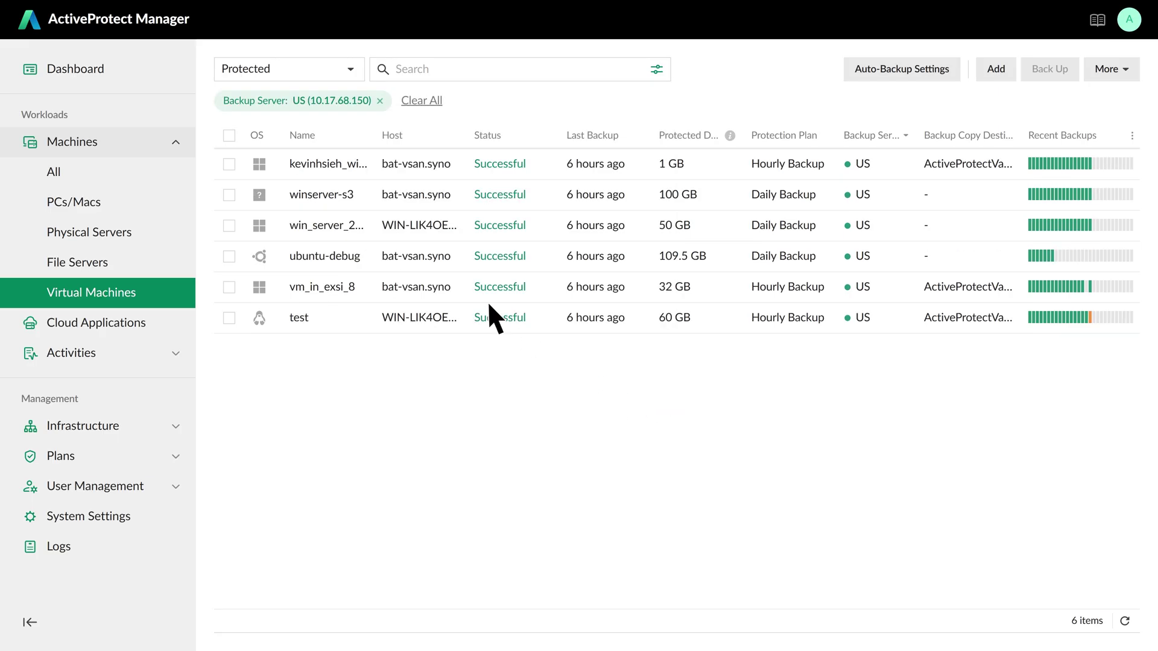
- Select all six protected machines and choose More > Restore to virtual machine
{"action": "left_click", "coordinate": [229, 135]}
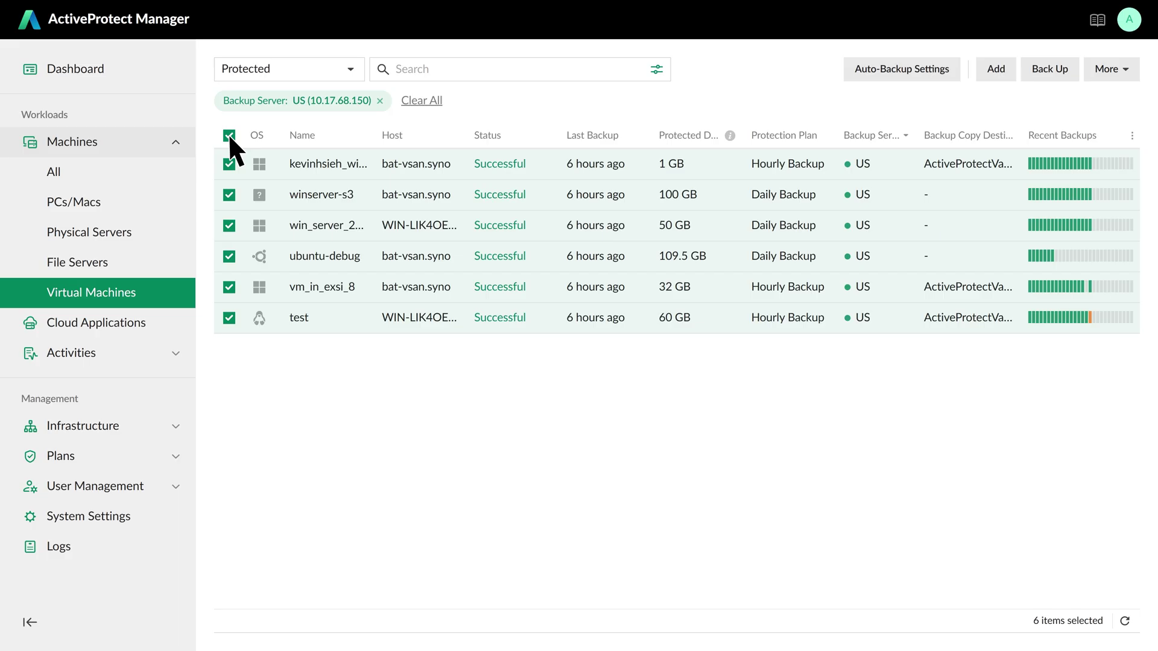
{"action": "left_click", "coordinate": [1123, 70]}
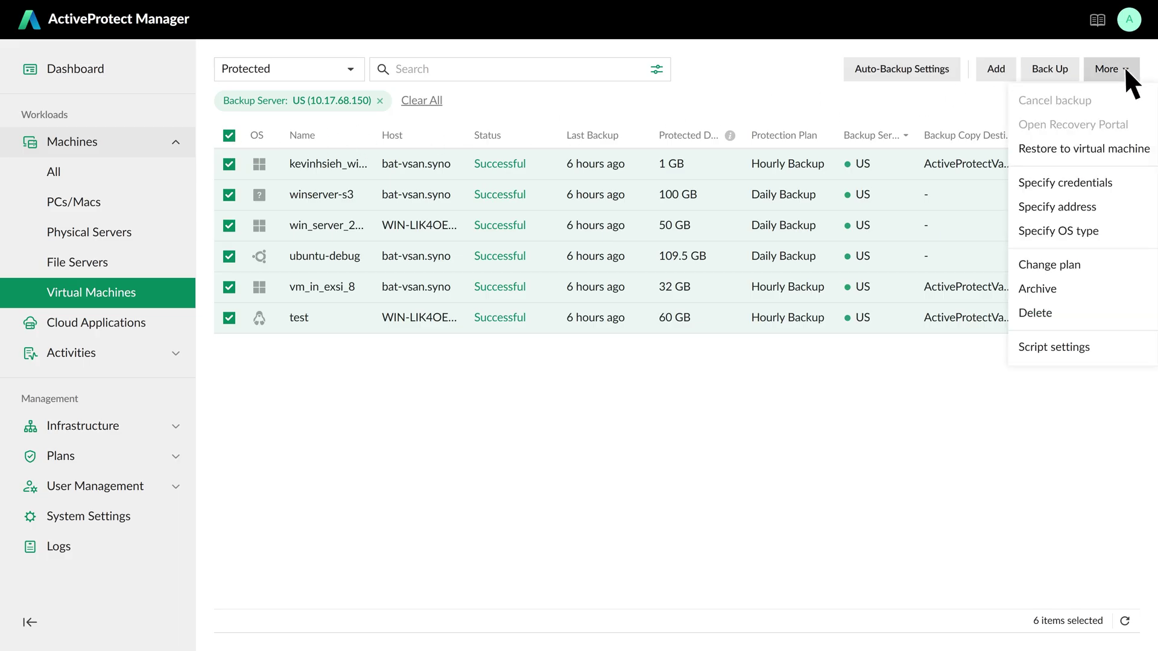
{"action": "left_click", "coordinate": [1136, 148]}
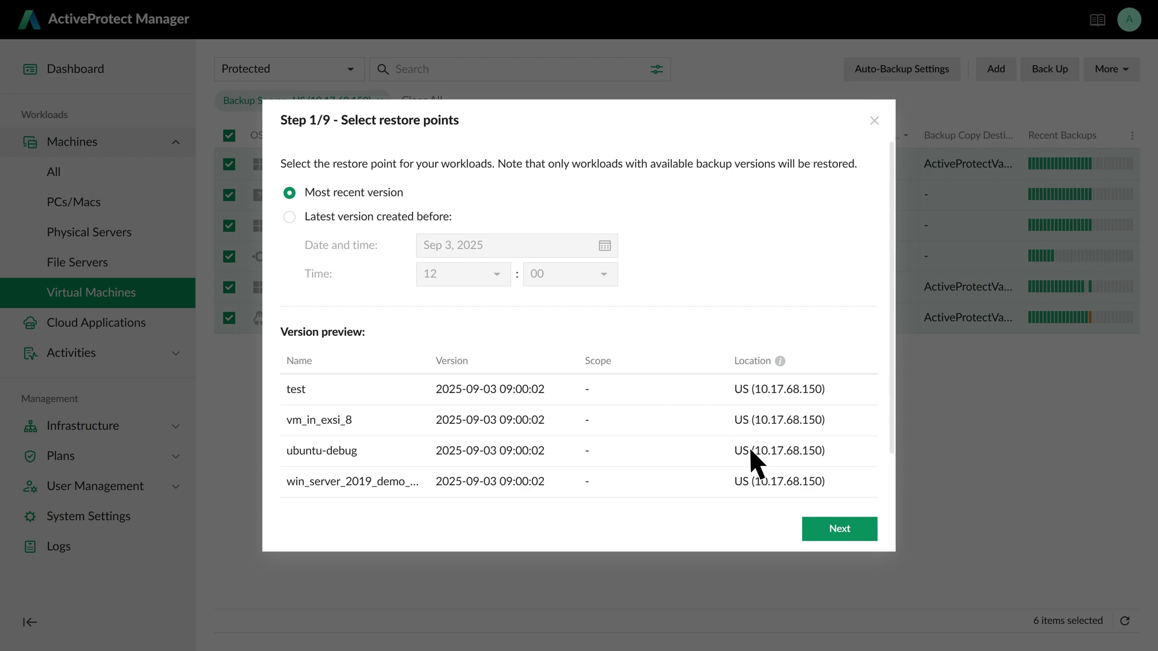
- Instant-restore the six machines from their most recent versions to their original locations
{"action": "left_click", "coordinate": [853, 527]}
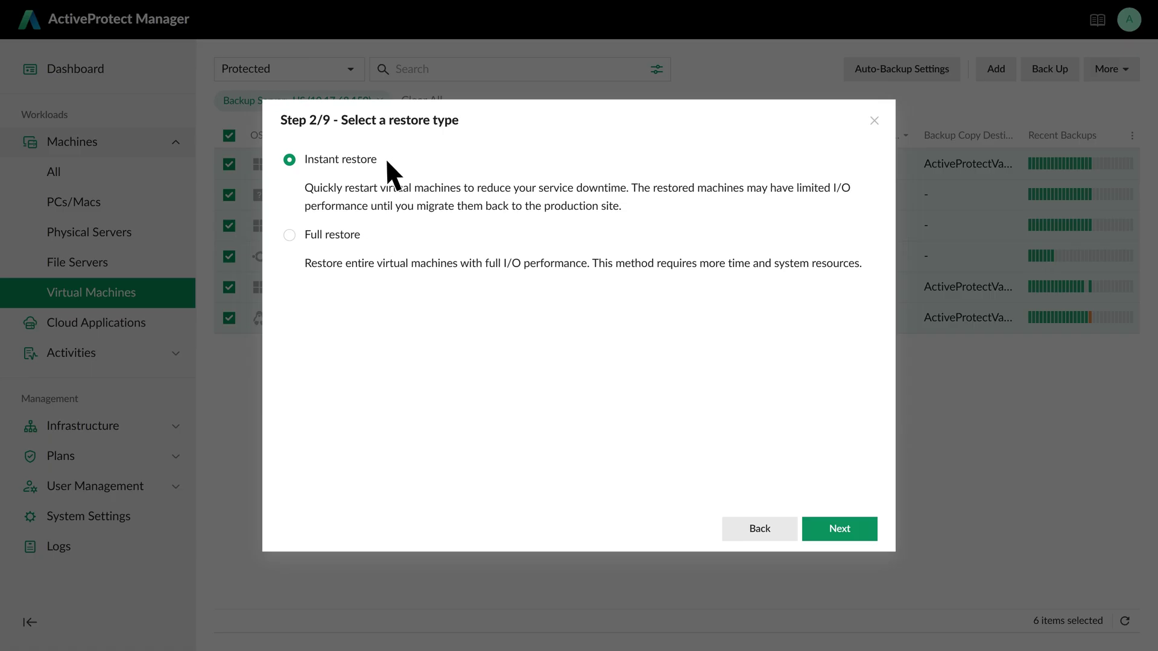
{"action": "left_click", "coordinate": [852, 528]}
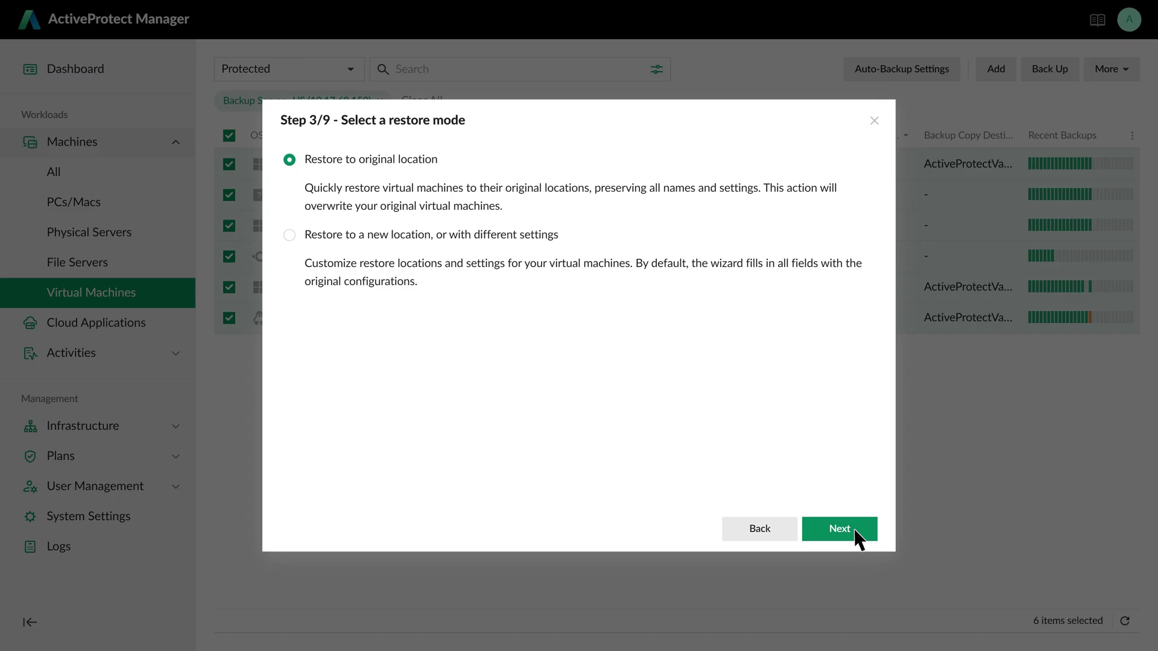
{"action": "left_click", "coordinate": [853, 527]}
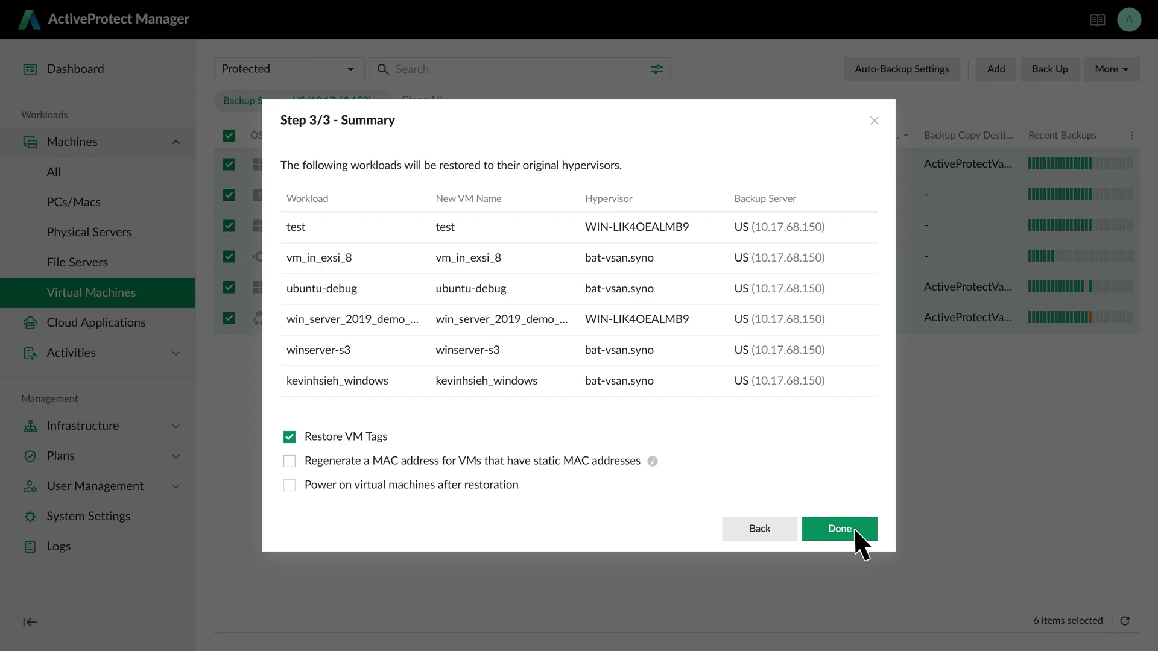
{"action": "left_click", "coordinate": [853, 528]}
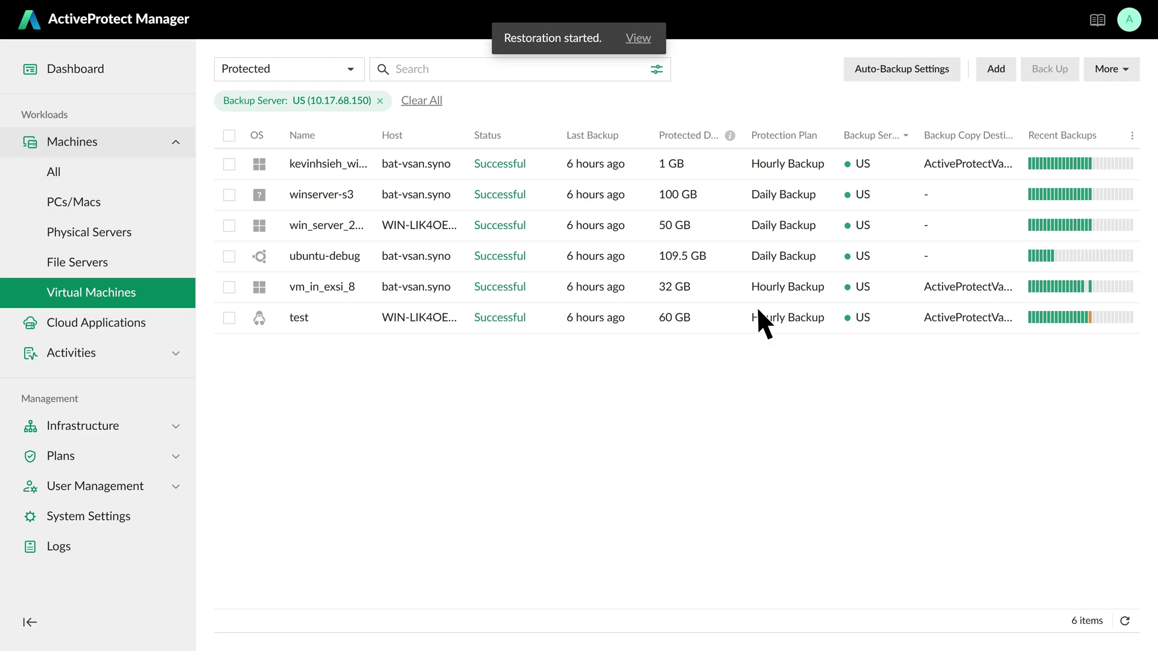
- Check Restore Activities, then migrate vm_in_exsi_8 using the Recovery Portal
{"action": "left_click", "coordinate": [638, 39]}
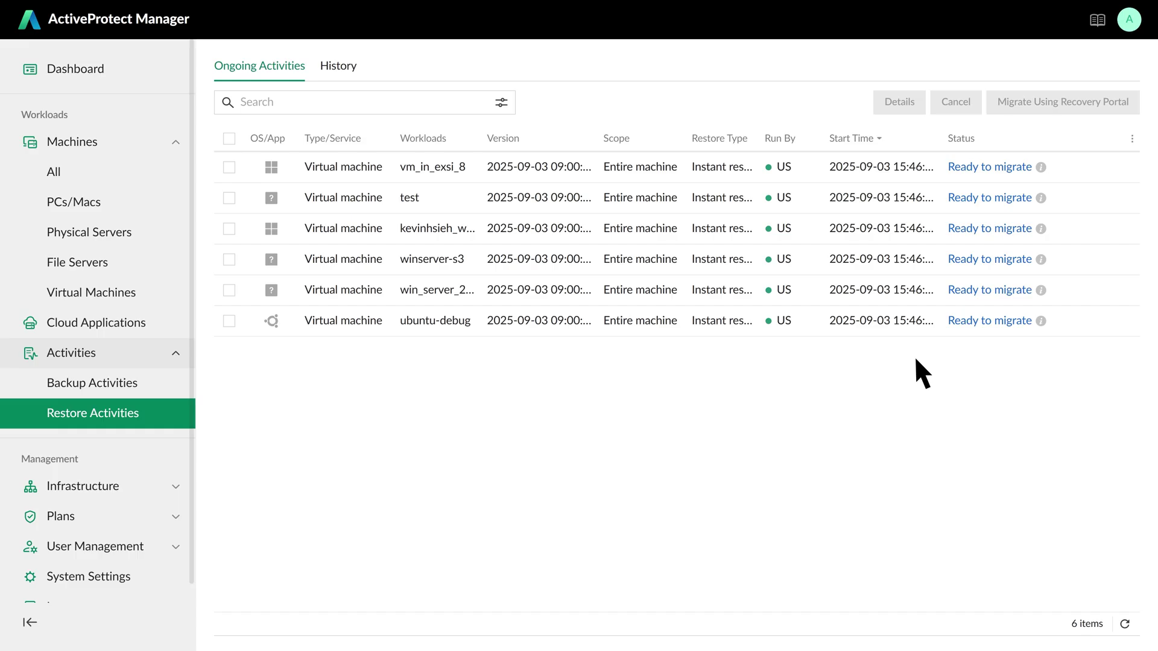
{"action": "left_click", "coordinate": [229, 167]}
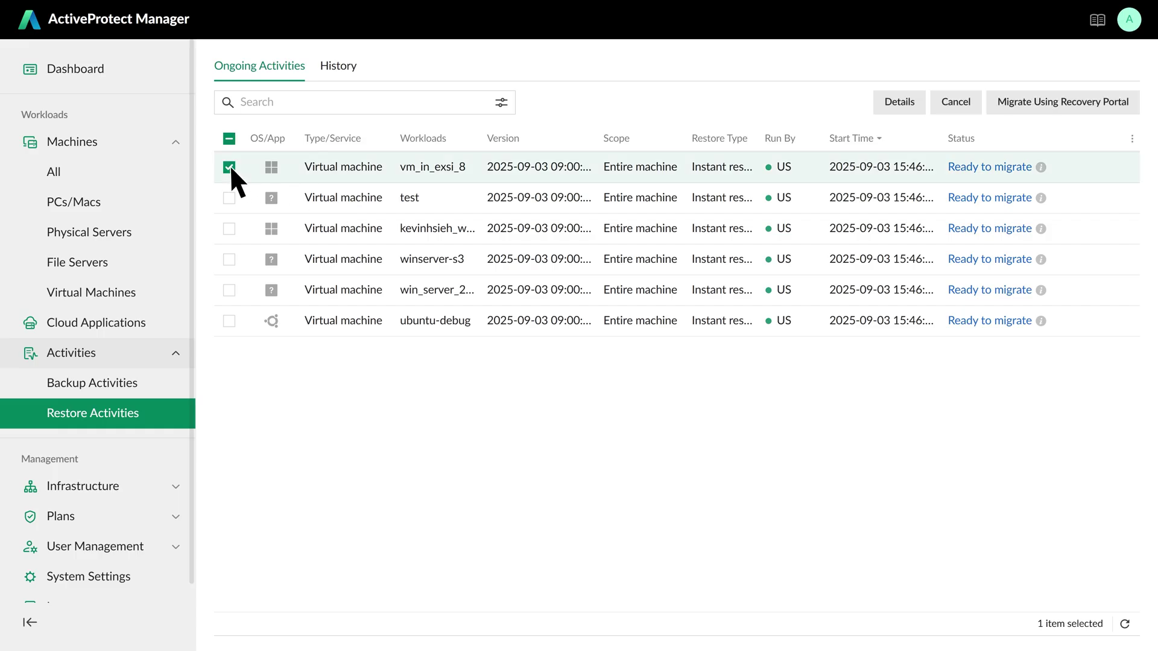
{"action": "left_click", "coordinate": [1119, 109]}
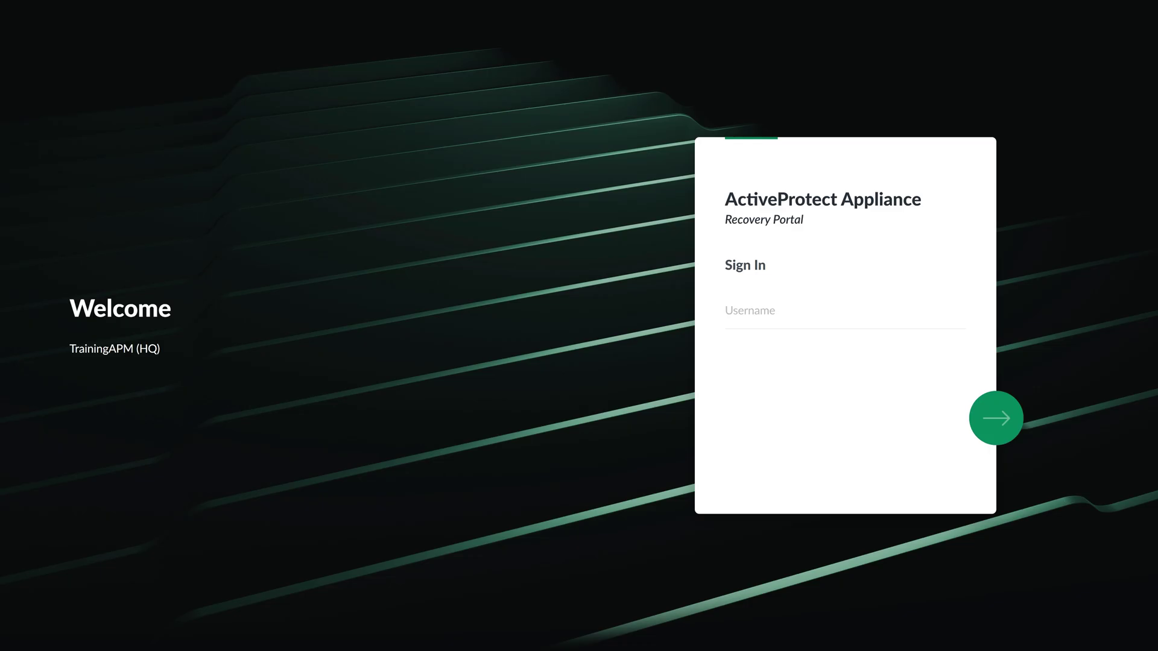
- Enter the admin username on the Recovery Portal sign-in page and submit it
{"action": "left_click", "coordinate": [816, 316]}
{"action": "type", "text": "US"}
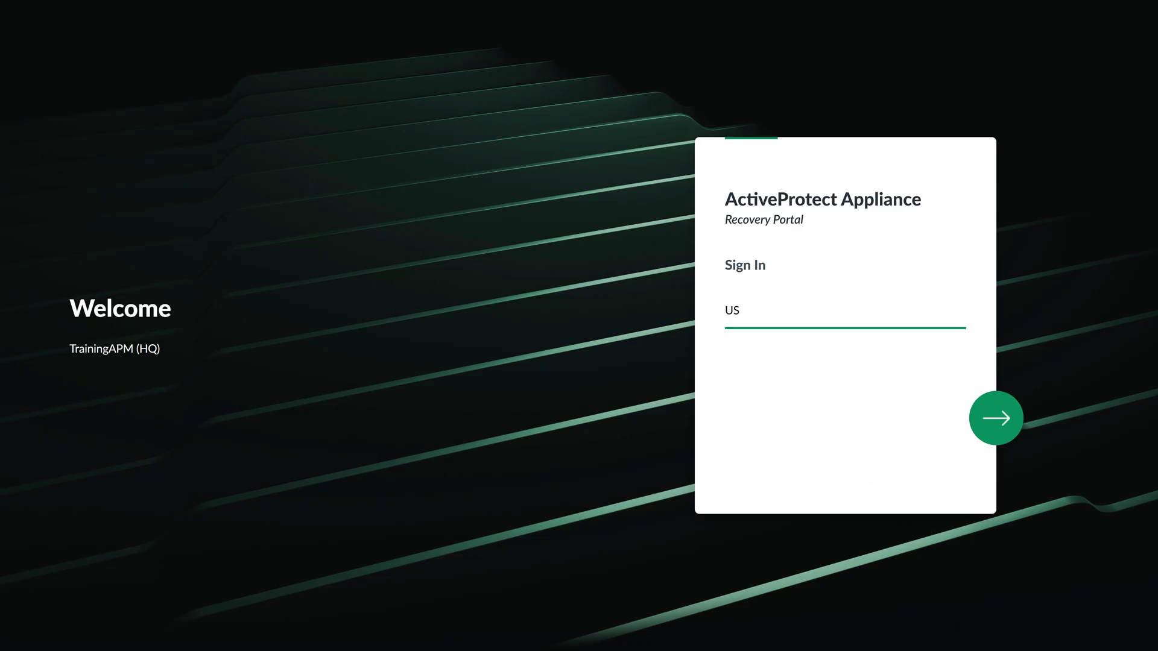
{"action": "type", "text": "_admin"}
{"action": "key", "text": "Return"}
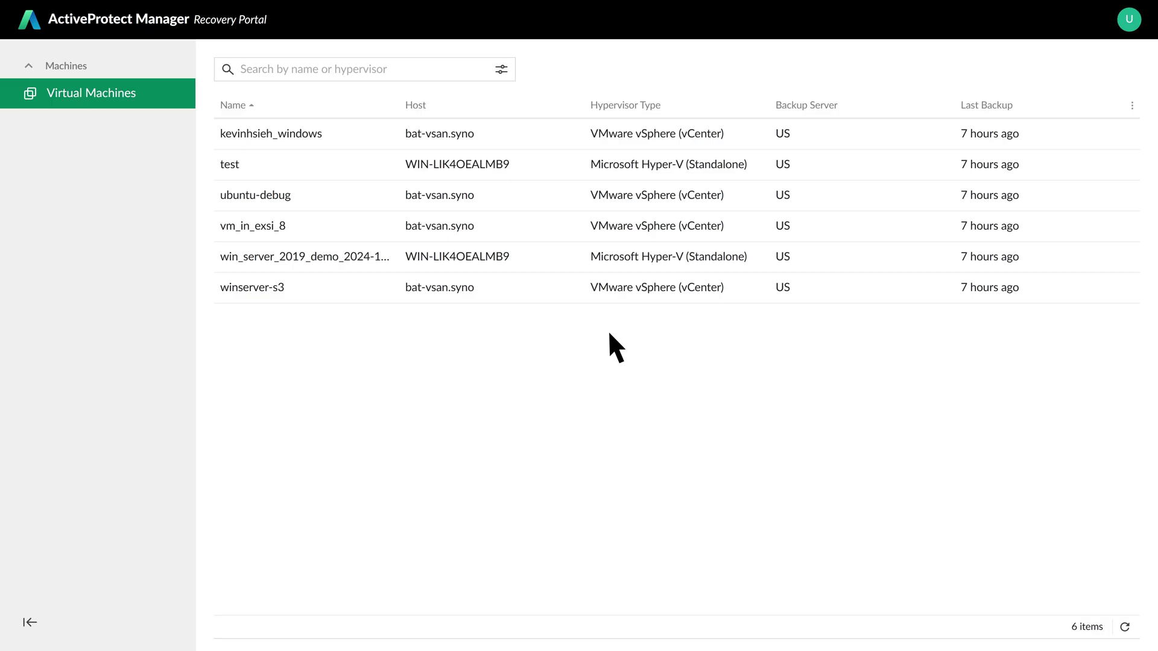
- Browse Disk 1 - Volume 1 of win_server_2019_demo's 2025-09-03 version and restore it to a virtual machine
{"action": "left_click", "coordinate": [392, 255]}
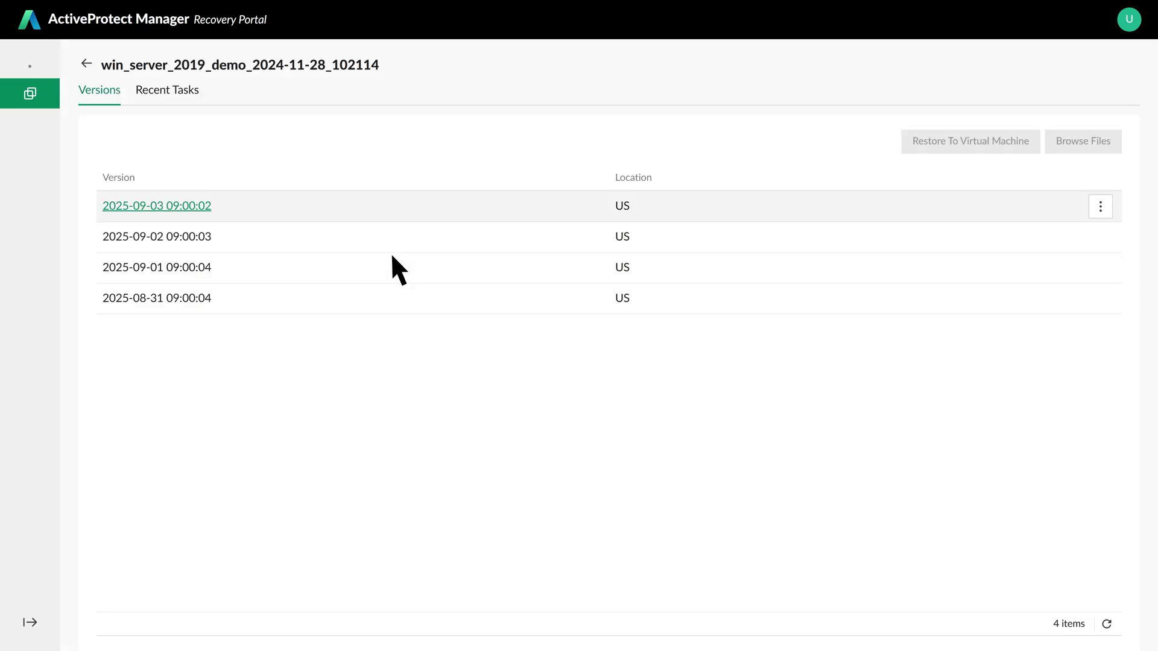
{"action": "left_click", "coordinate": [310, 208]}
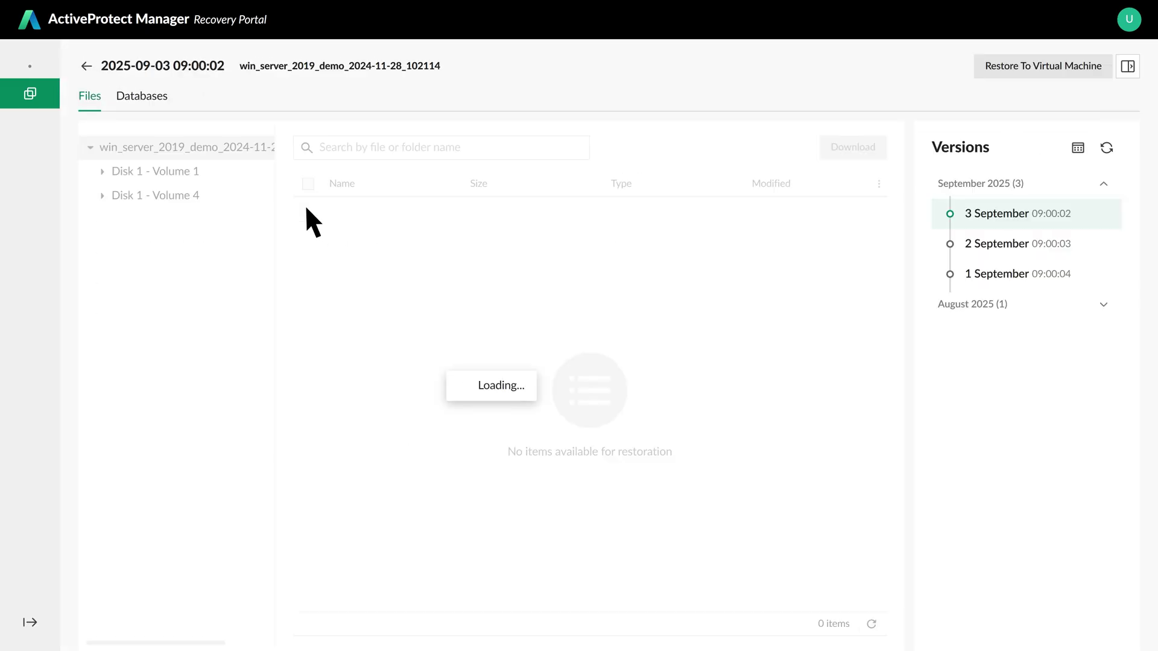
{"action": "left_click", "coordinate": [404, 211]}
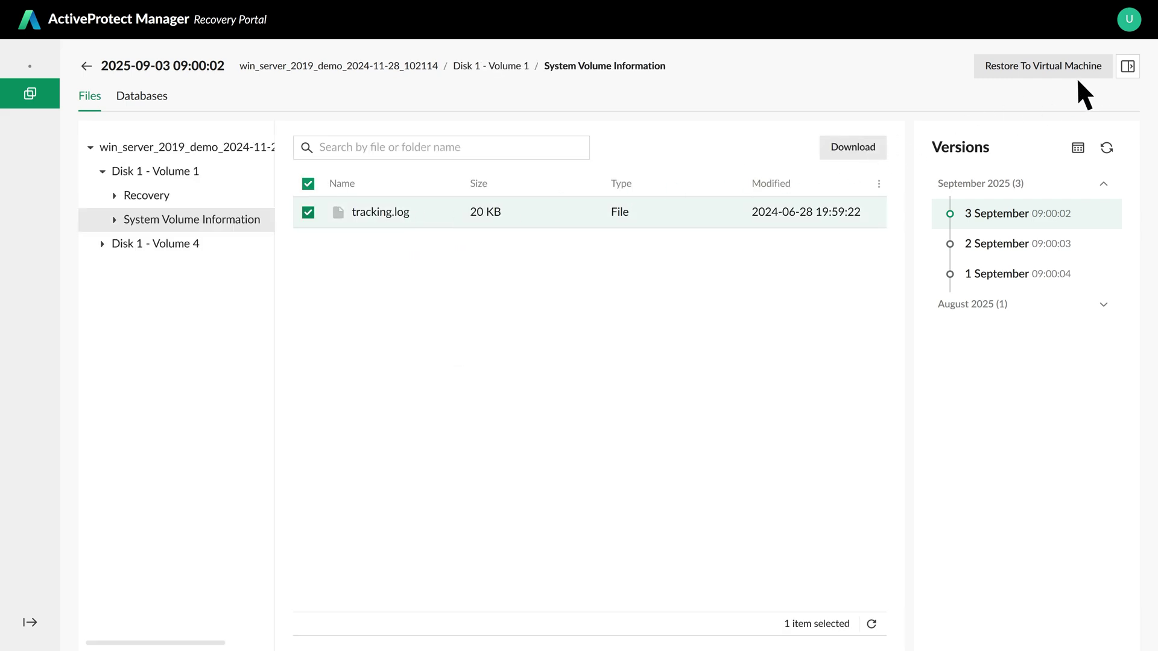
{"action": "left_click", "coordinate": [1106, 70]}
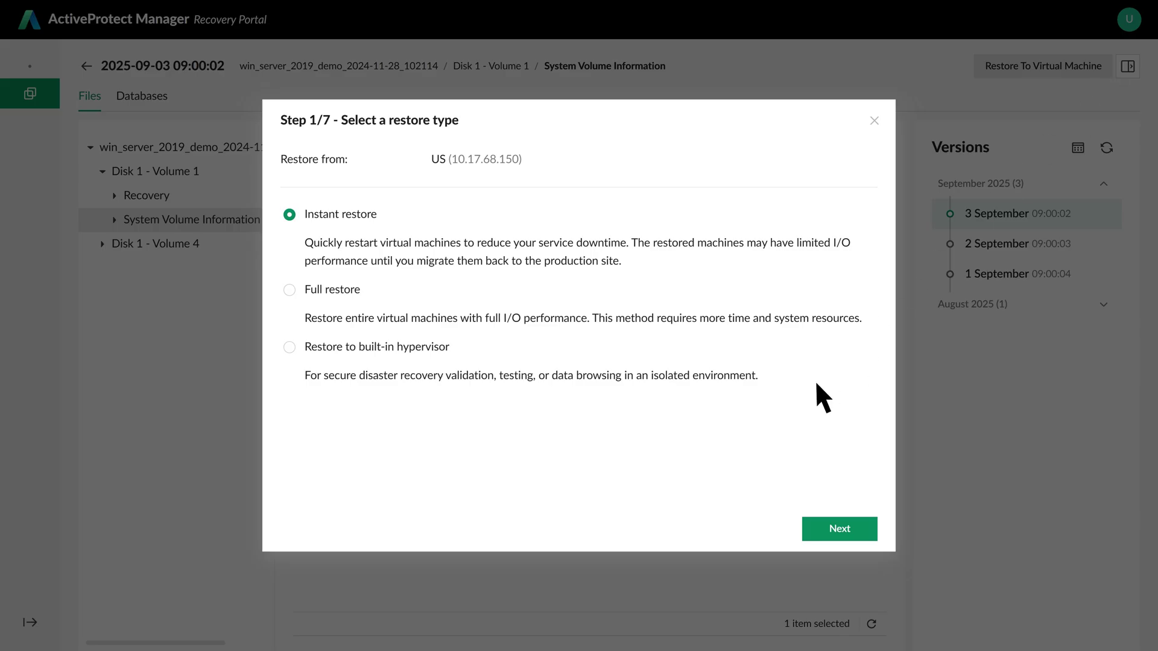